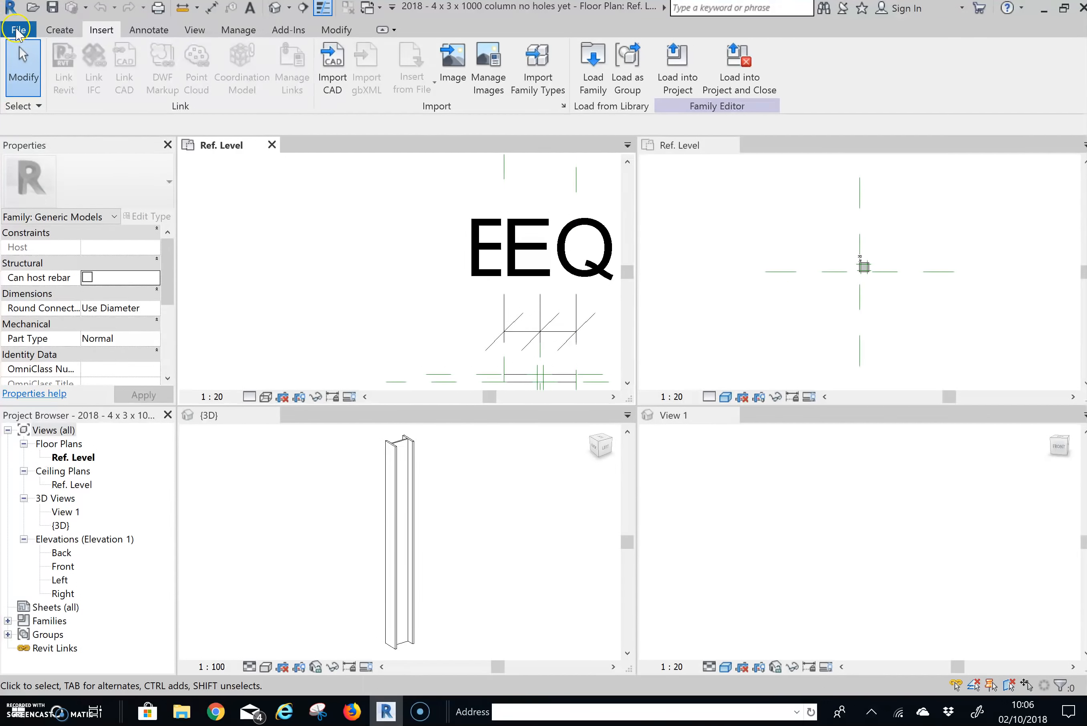
Start a new project and pick the Construction-DefaultGBRENU.rte template from the UK templates folder
{"action": "left_click", "coordinate": [19, 29]}
{"action": "mouse_move", "coordinate": [63, 95]}
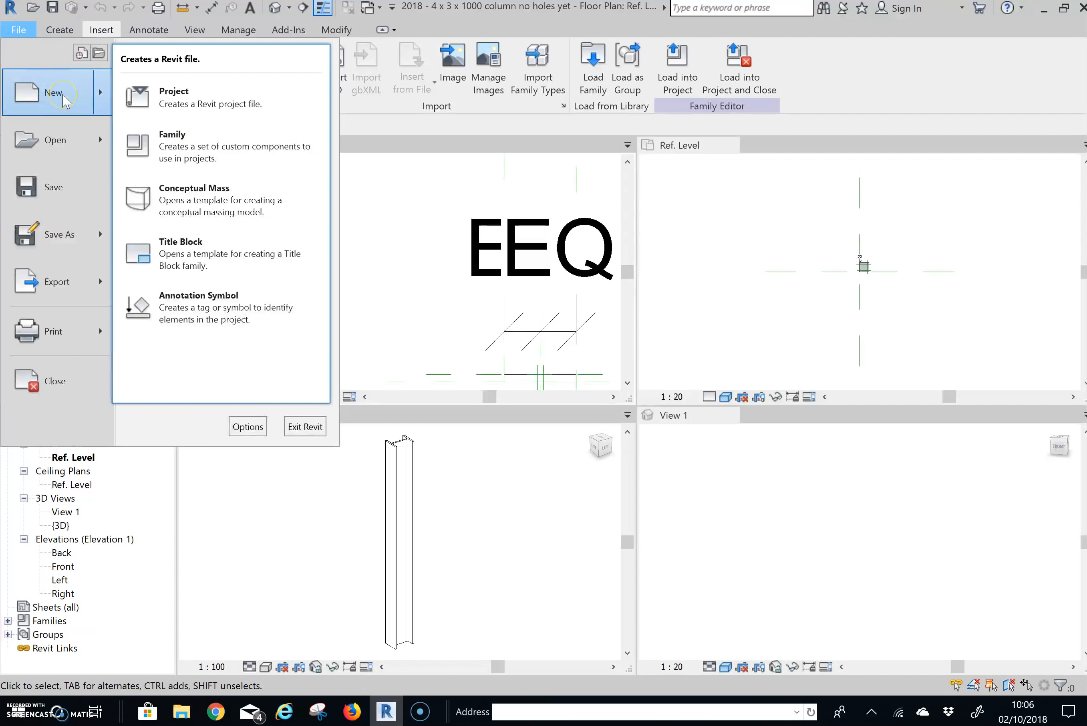
{"action": "left_click", "coordinate": [198, 103]}
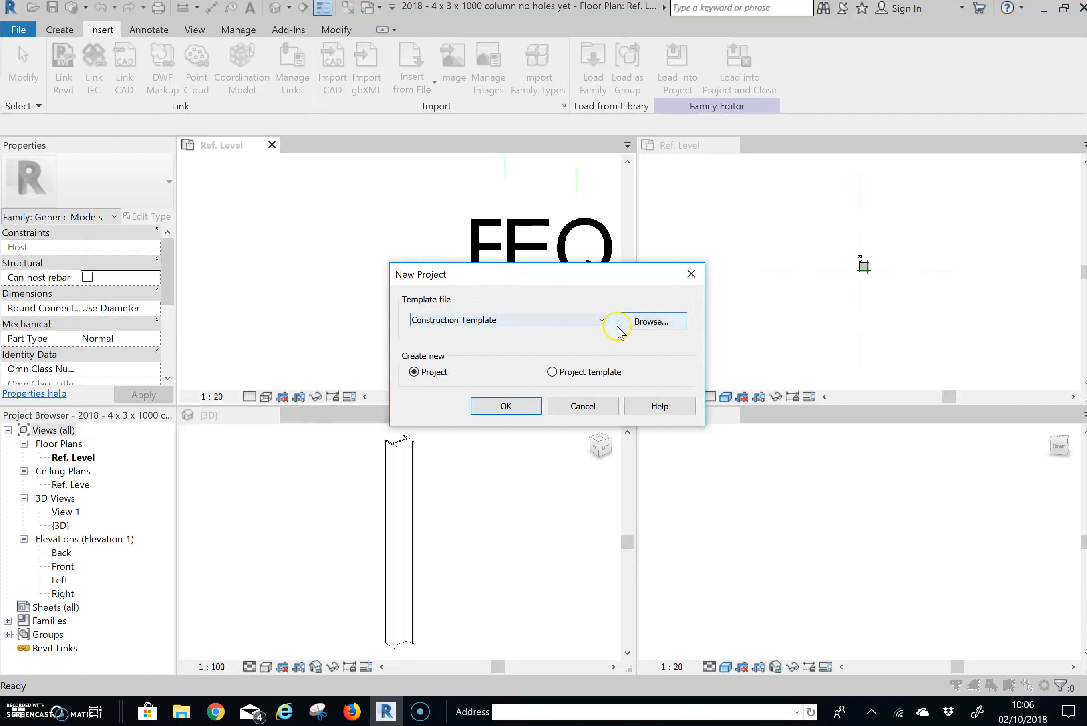
{"action": "left_click", "coordinate": [654, 323]}
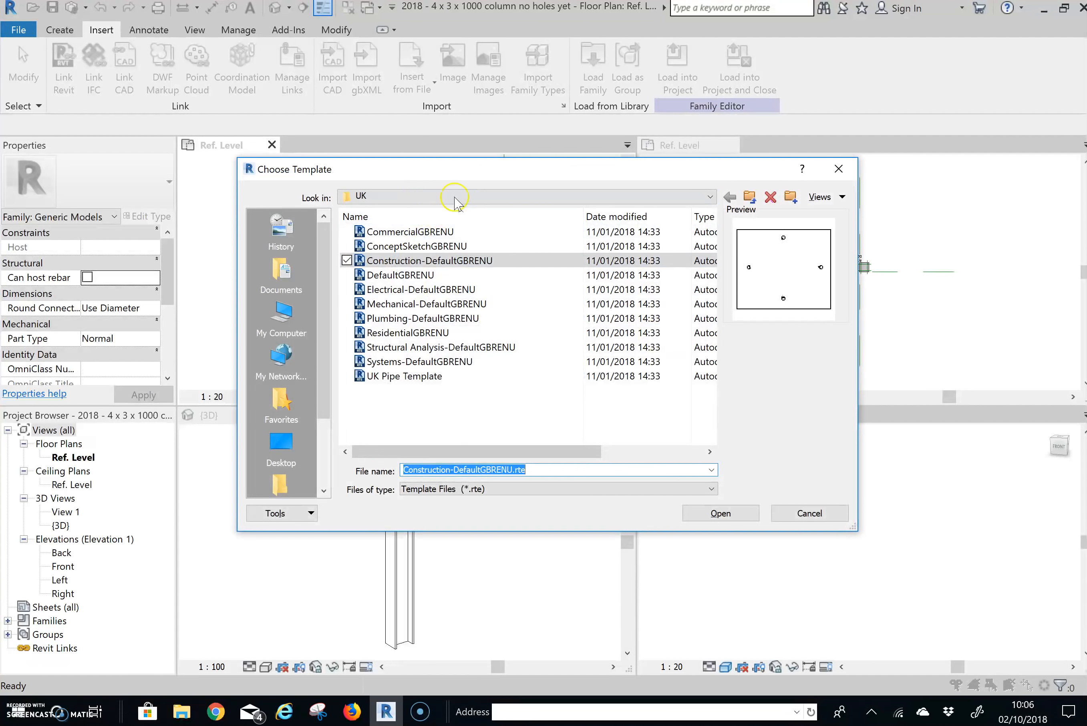
{"action": "left_click", "coordinate": [613, 198]}
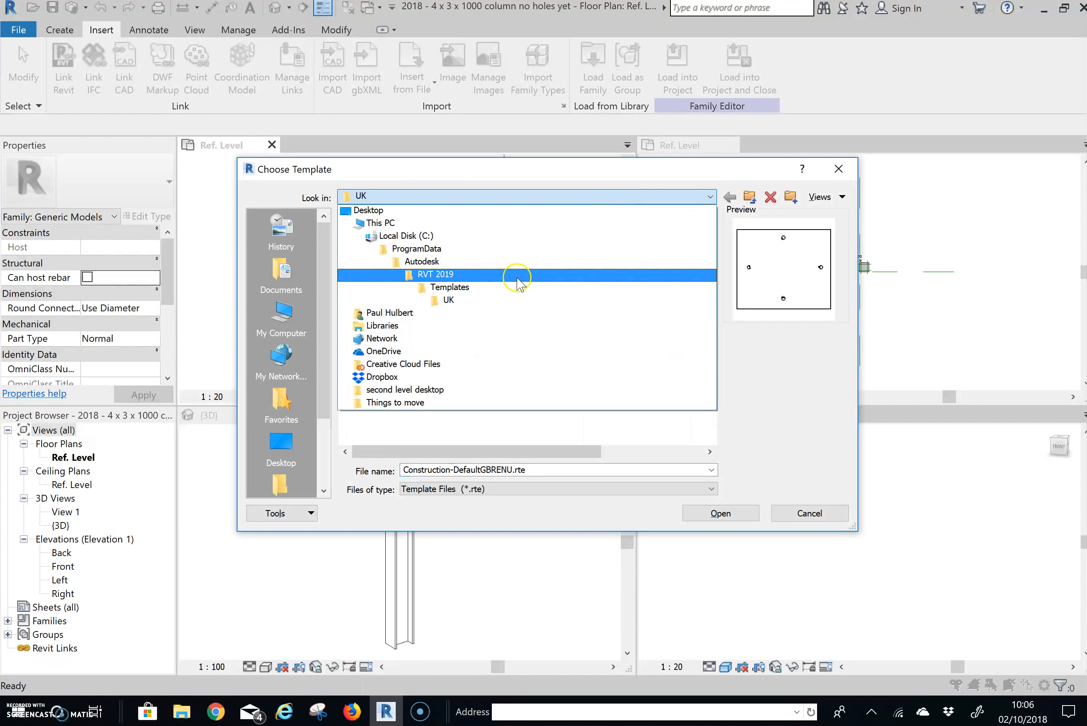
{"action": "left_click", "coordinate": [497, 299]}
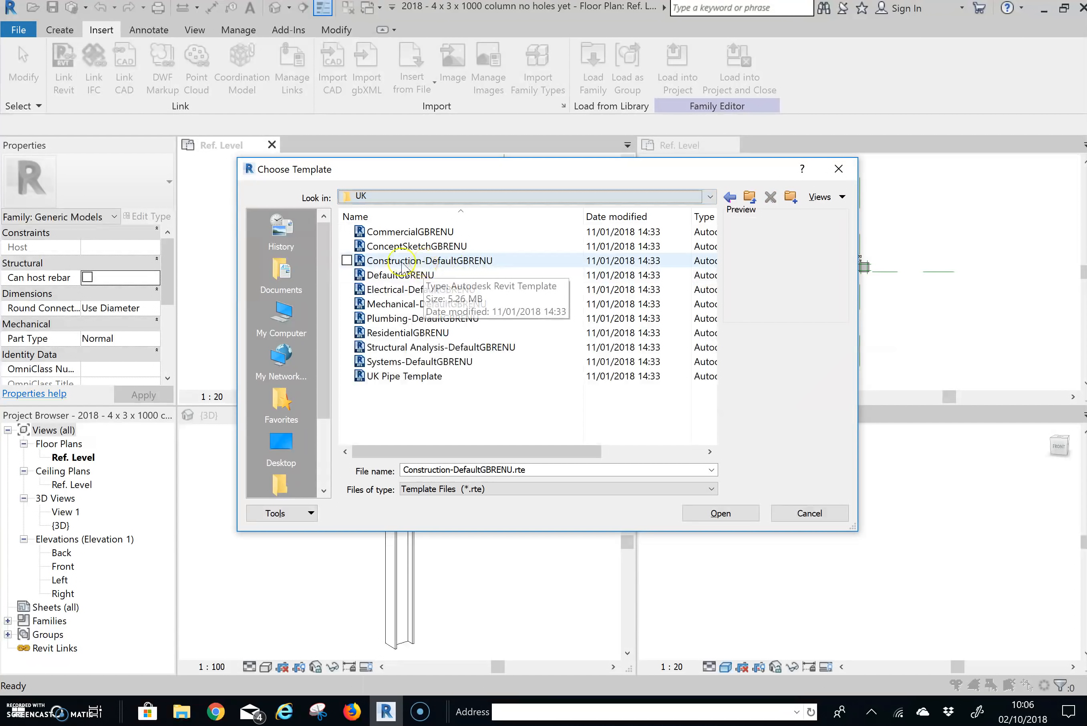
{"action": "left_click", "coordinate": [744, 512]}
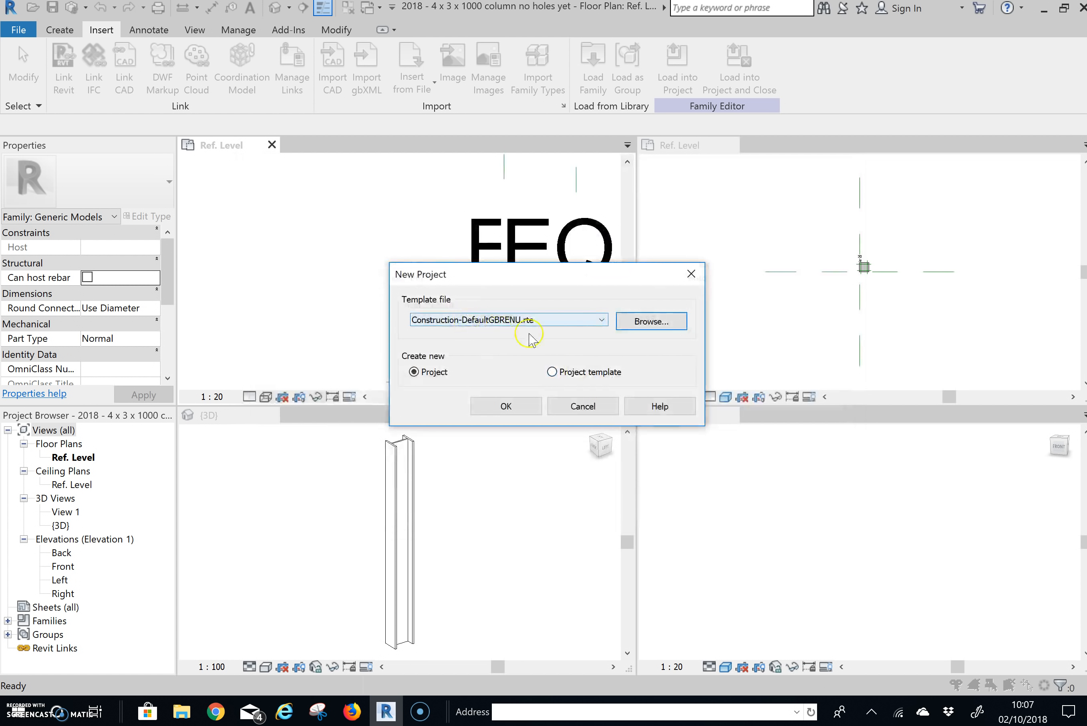
Switch the template file to Construction Template and create the project
{"action": "left_click", "coordinate": [602, 321]}
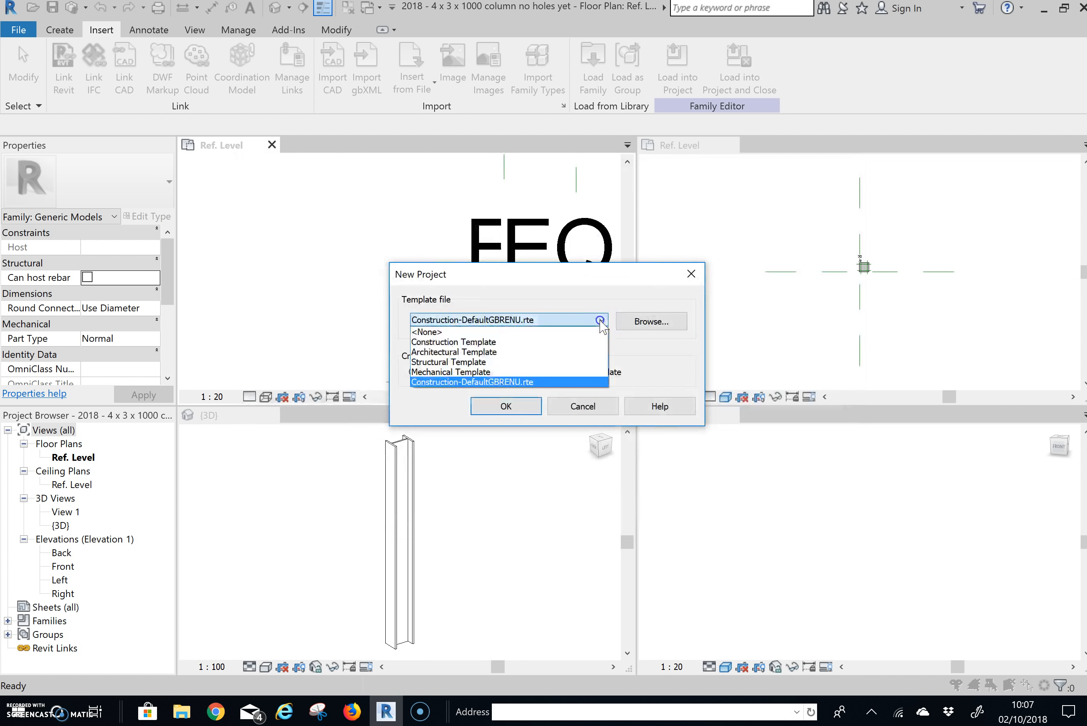
{"action": "left_click", "coordinate": [561, 341]}
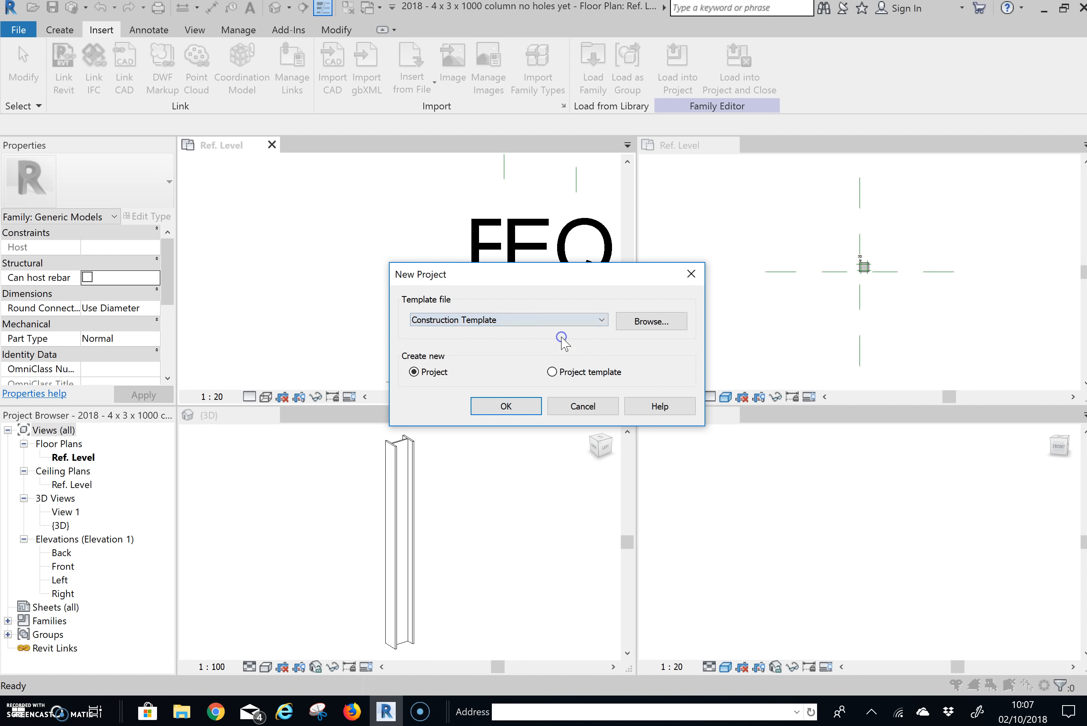
{"action": "left_click", "coordinate": [660, 325]}
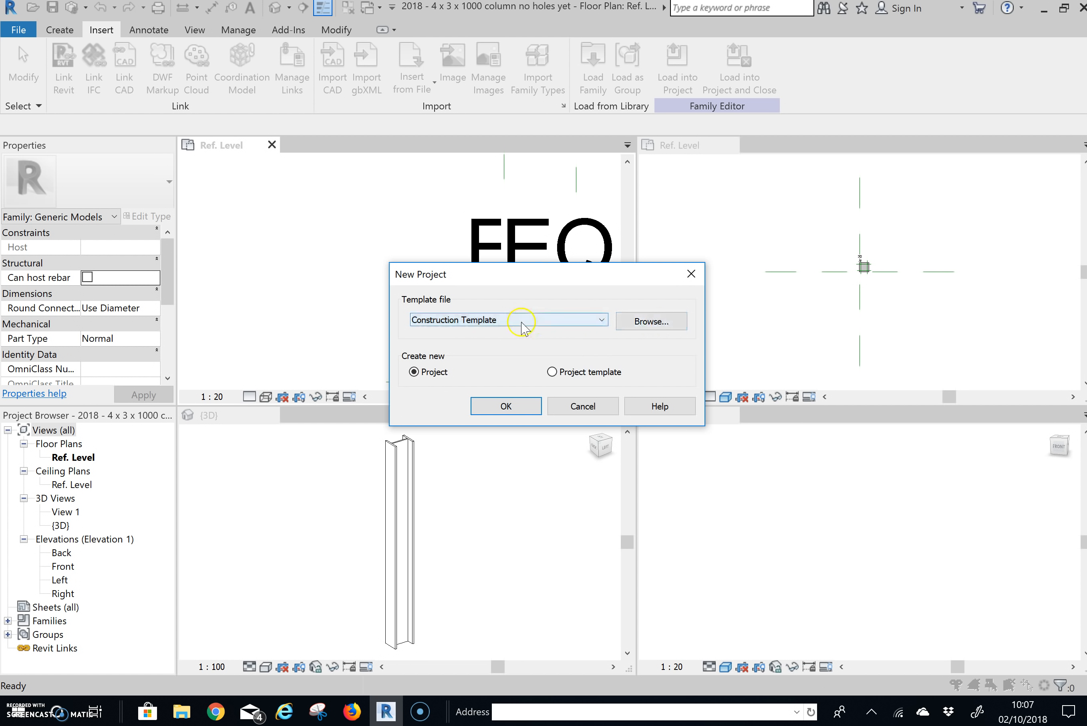
{"action": "left_click", "coordinate": [505, 405]}
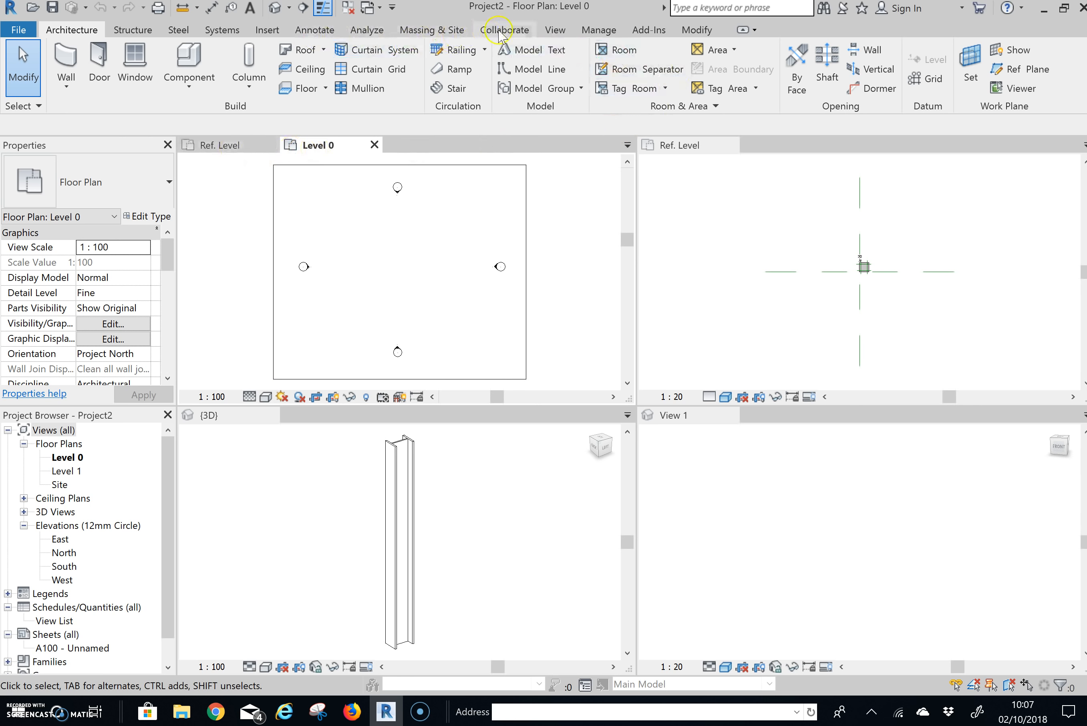
Arrange the open views as tabs in one window and centre the Level 0 floor plan of Project2
{"action": "left_click", "coordinate": [554, 29]}
{"action": "left_click", "coordinate": [898, 75]}
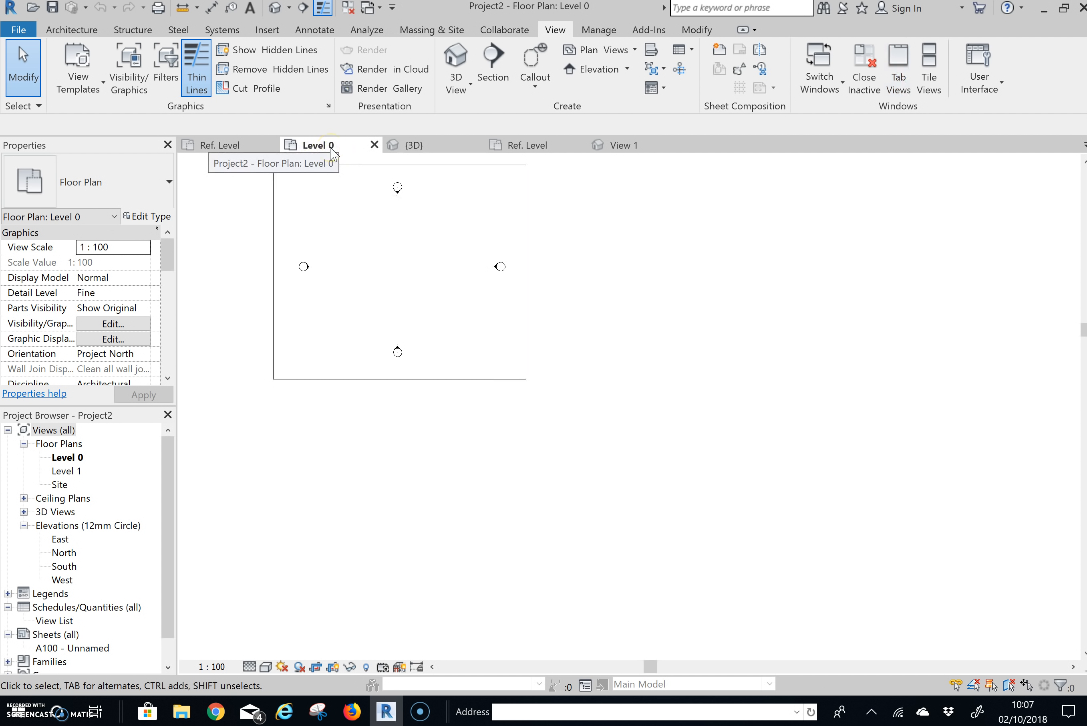
{"action": "left_click", "coordinate": [318, 148]}
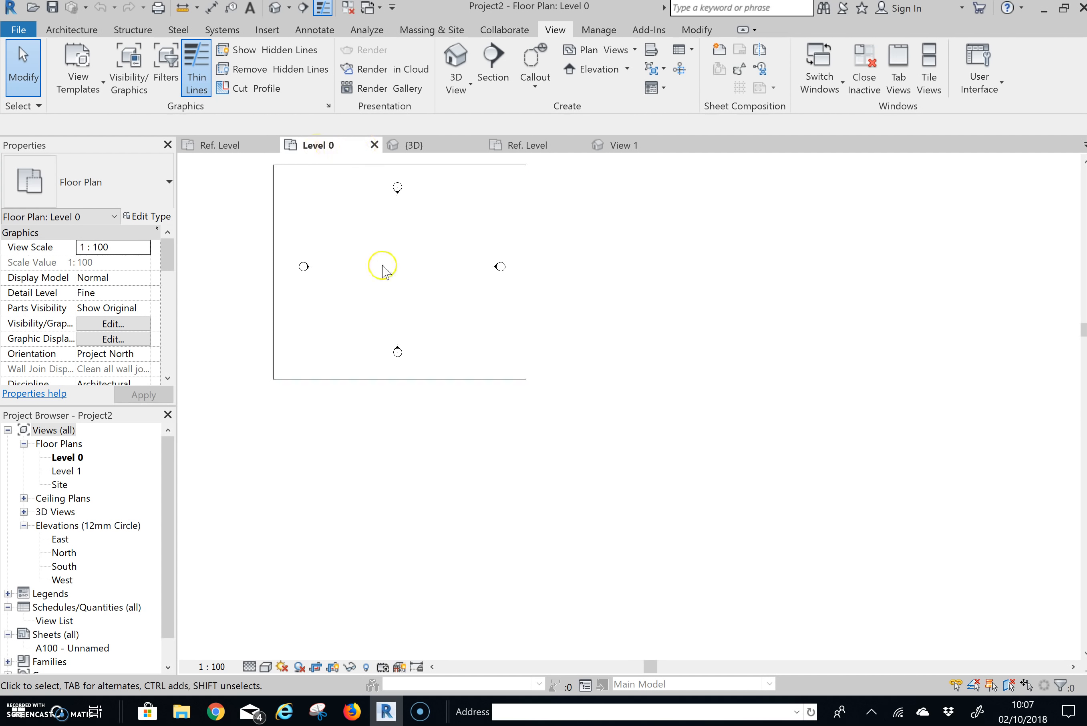
{"action": "scroll", "coordinate": [382, 257], "scroll_direction": "up", "scroll_amount": 6}
{"action": "middle_click_drag", "start_coordinate": [384, 252], "coordinate": [573, 410]}
{"action": "scroll", "coordinate": [560, 402], "scroll_direction": "down", "scroll_amount": 3}
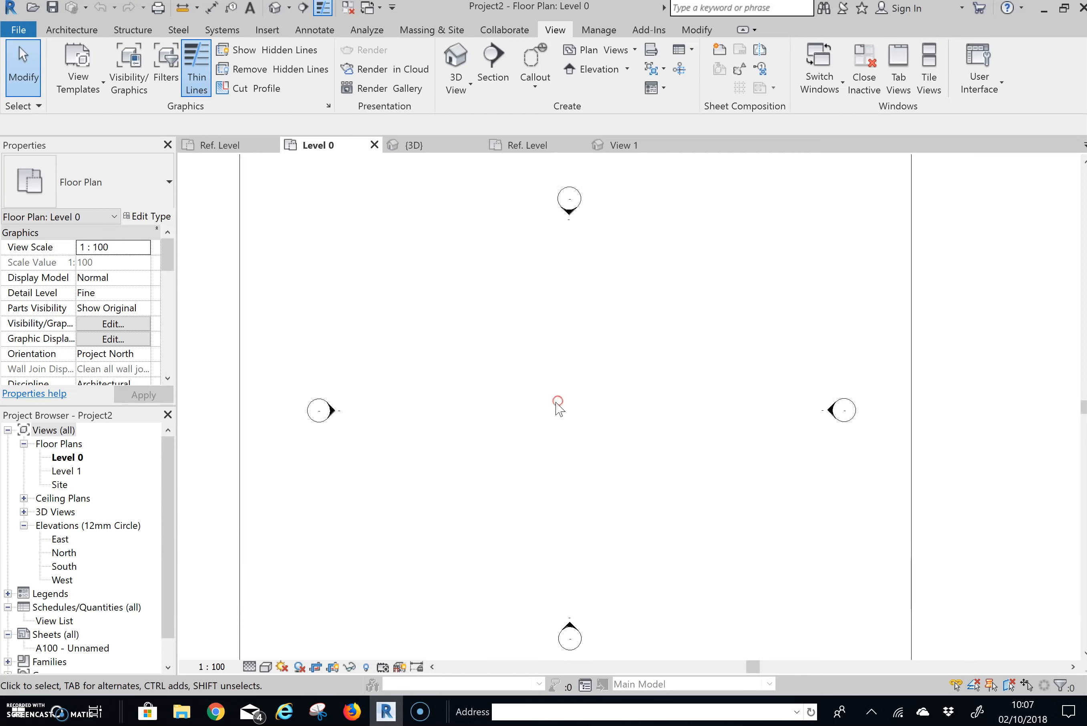
{"action": "left_click", "coordinate": [553, 291]}
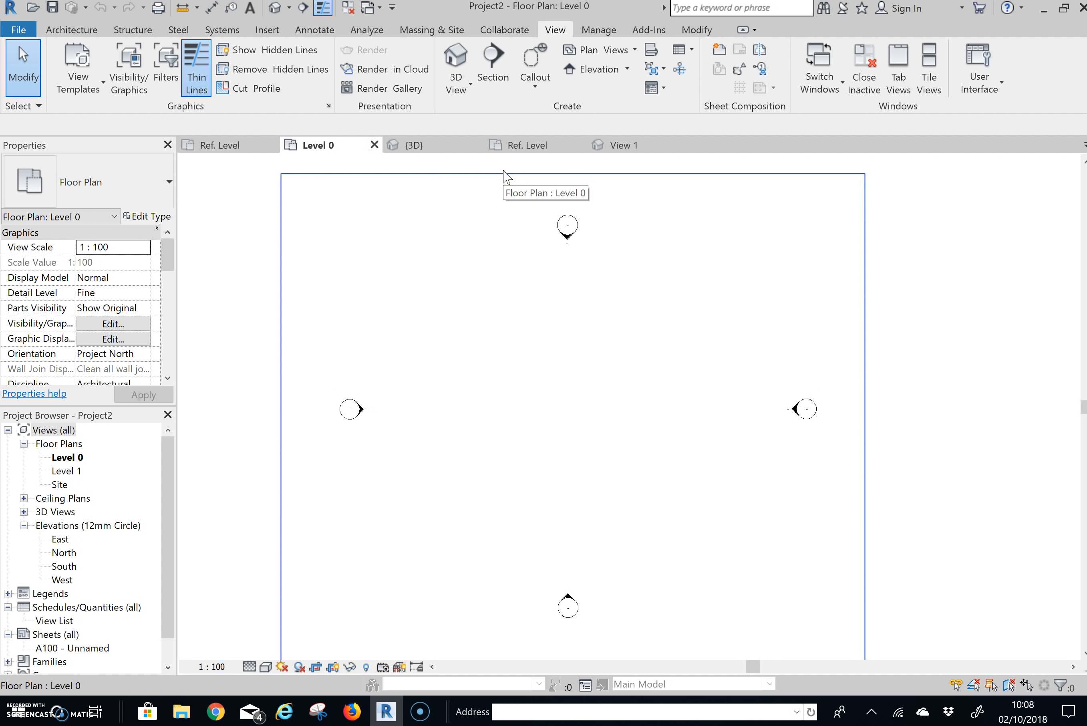
Return to the column family's Ref. Level plan and load the 2018 - 4 x 3 x 1000 column family into Project2
{"action": "left_click", "coordinate": [425, 150]}
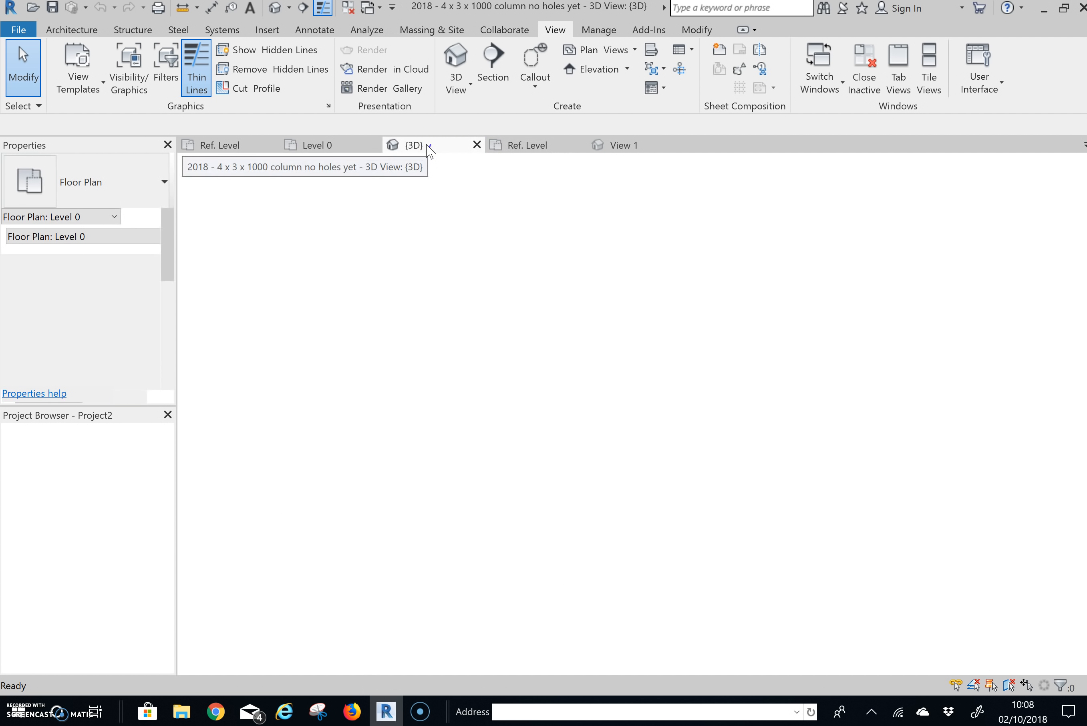
{"action": "left_click_drag", "start_coordinate": [404, 273], "coordinate": [428, 352]}
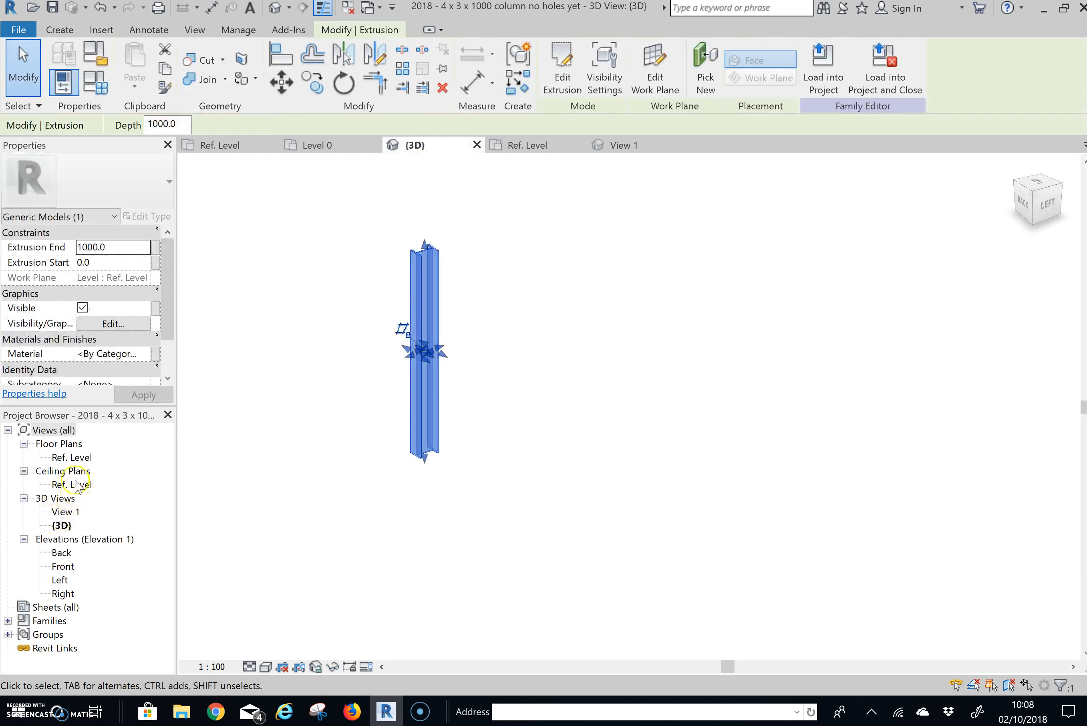
{"action": "double_click", "coordinate": [76, 460]}
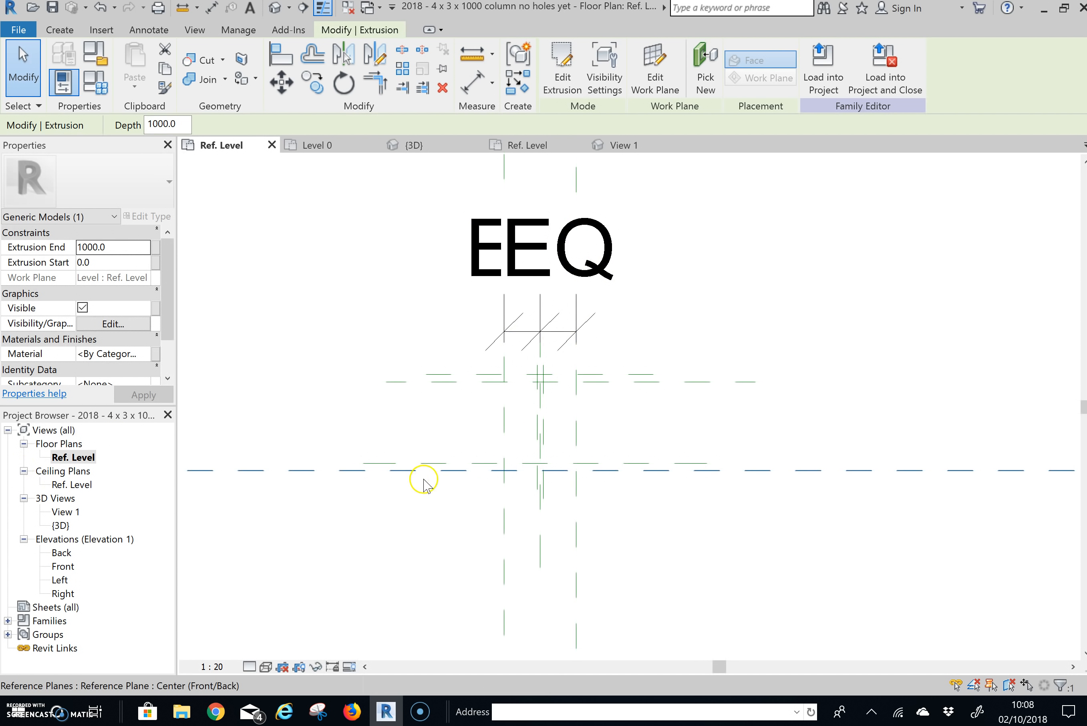
{"action": "left_click", "coordinate": [632, 428]}
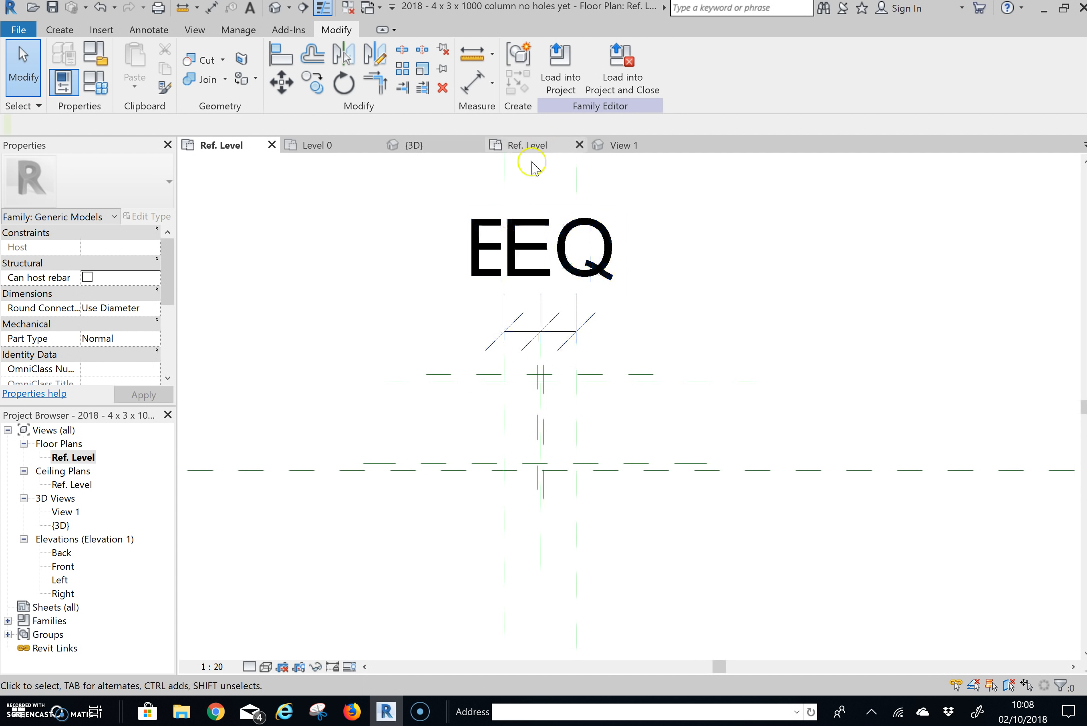
{"action": "left_click", "coordinate": [564, 77]}
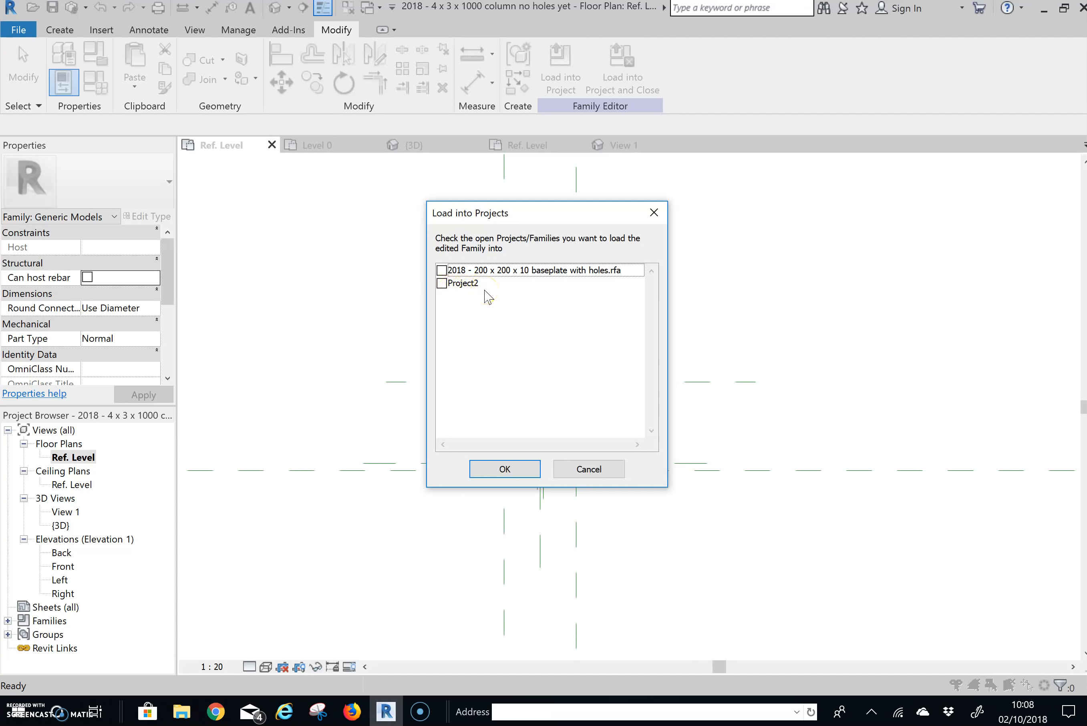
{"action": "left_click", "coordinate": [441, 283]}
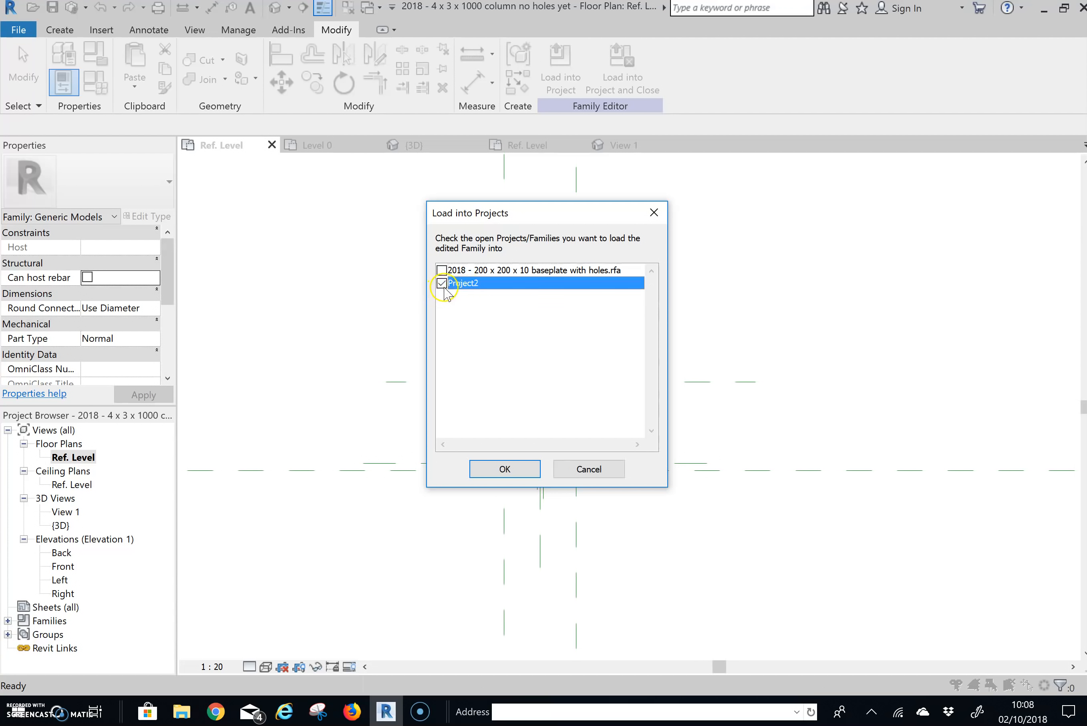
{"action": "left_click", "coordinate": [504, 469]}
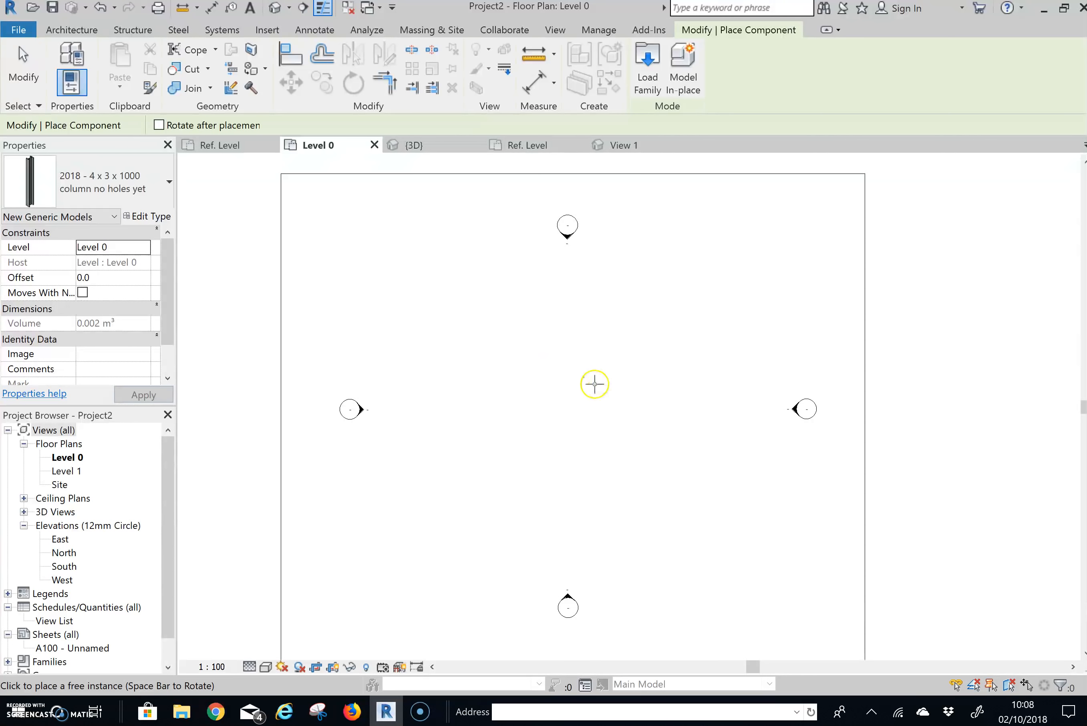
Place two column instances, one above the other, near the middle of the Level 0 plan and end placement
{"action": "scroll", "coordinate": [583, 409], "scroll_direction": "up", "scroll_amount": 4}
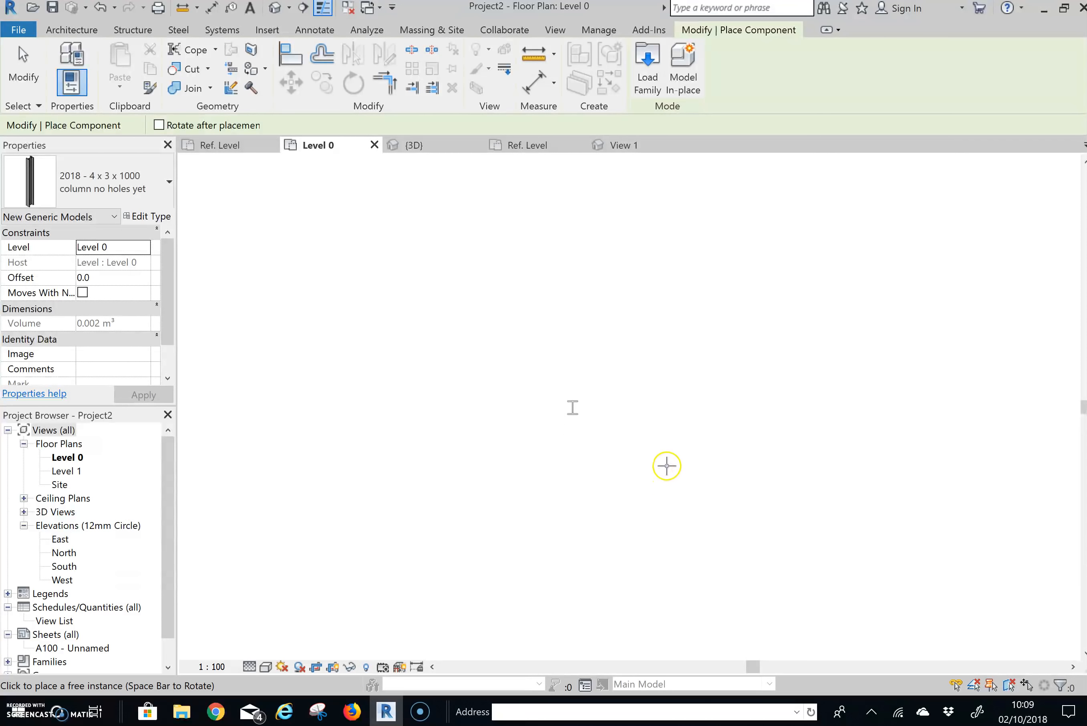
{"action": "left_click", "coordinate": [649, 456]}
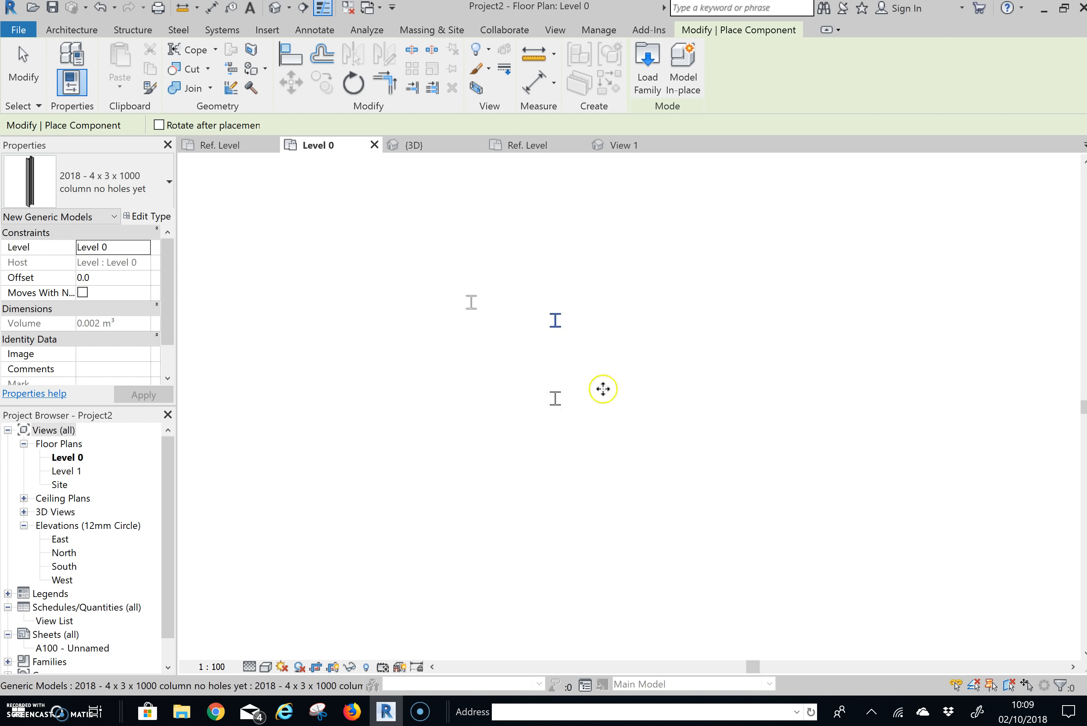
{"action": "key", "text": "Escape"}
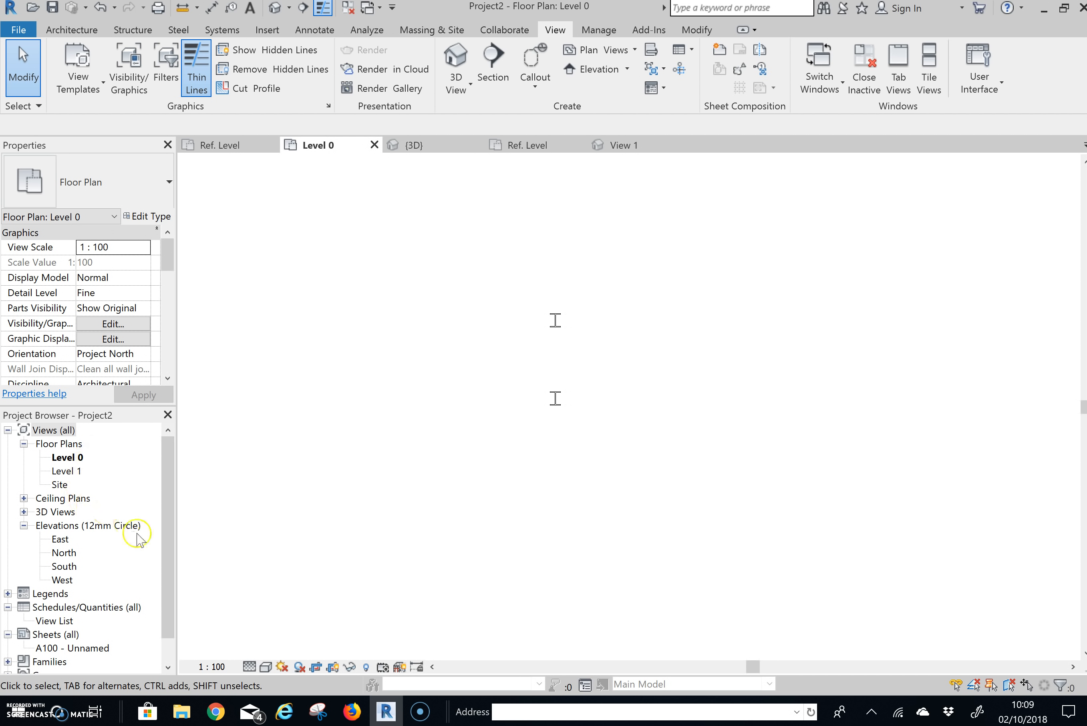
Open the project's {3D} view and inspect the two placed columns from the front
{"action": "left_click_drag", "start_coordinate": [168, 511], "coordinate": [167, 534]}
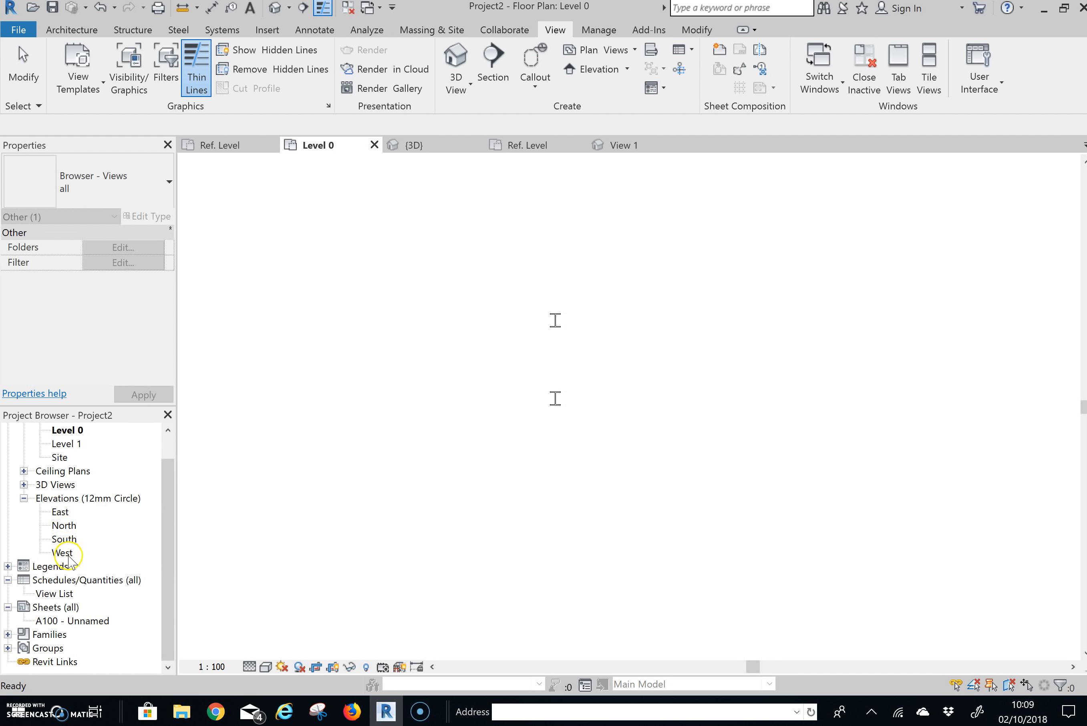
{"action": "left_click", "coordinate": [169, 505]}
{"action": "left_click", "coordinate": [24, 485]}
{"action": "double_click", "coordinate": [62, 498]}
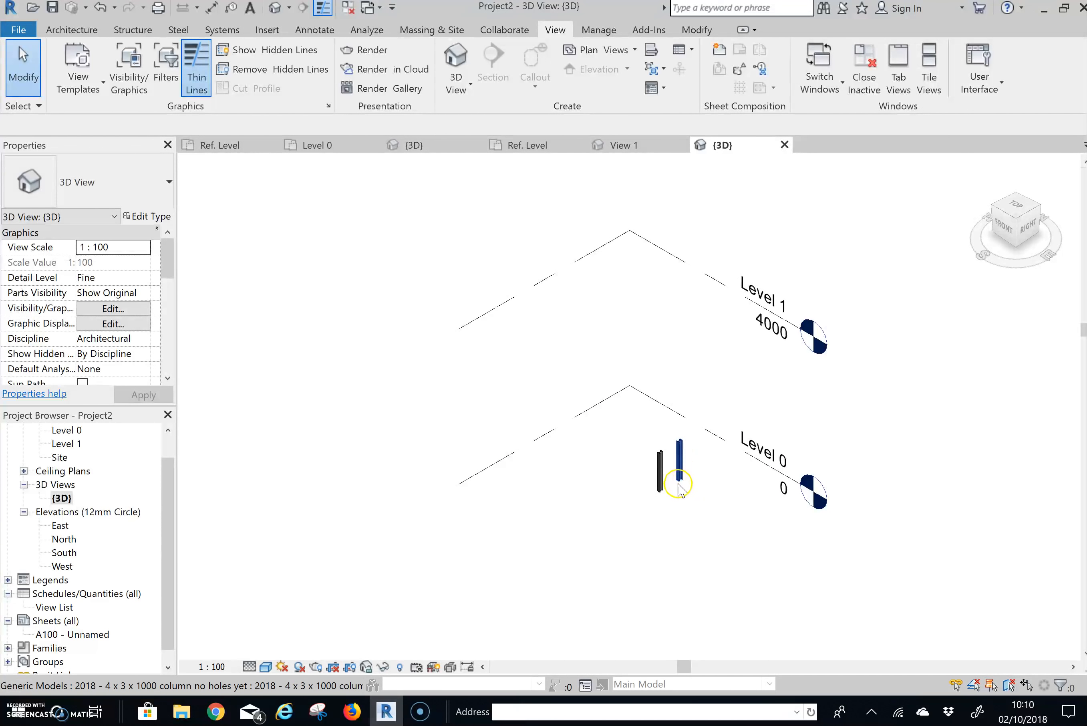
{"action": "scroll", "coordinate": [679, 489], "scroll_direction": "up", "scroll_amount": 5}
{"action": "middle_click_drag", "start_coordinate": [664, 482], "coordinate": [819, 344], "text": "shift"}
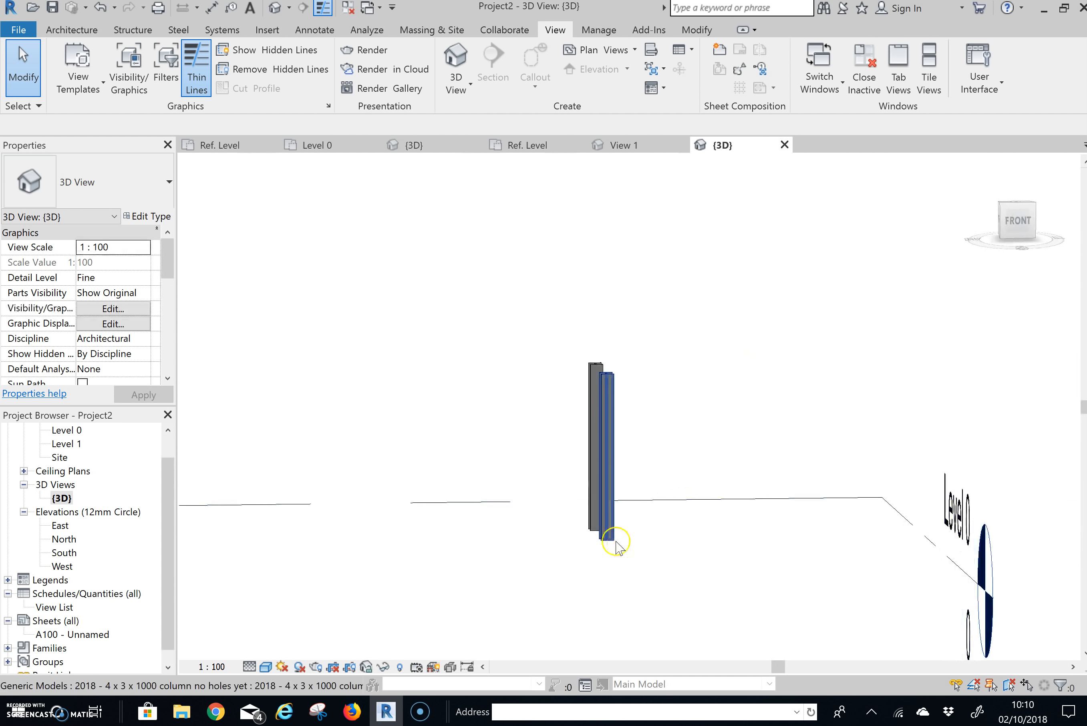
Select the nearer column and examine its properties and its position in the East and South elevations
{"action": "left_click", "coordinate": [606, 443]}
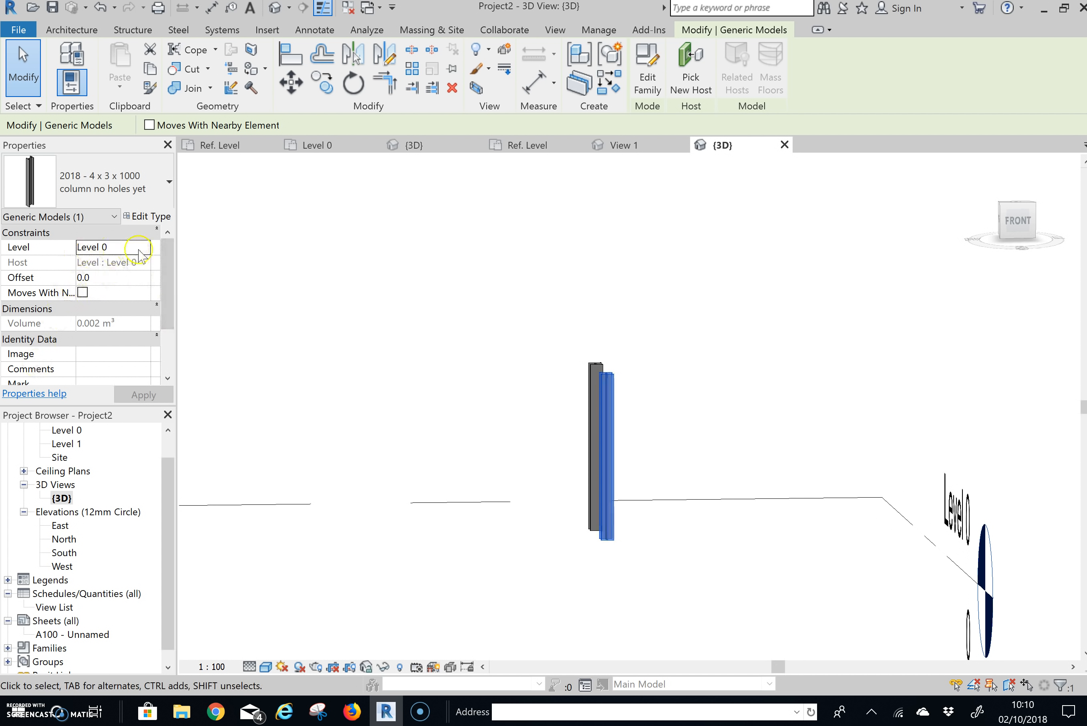
{"action": "mouse_move", "coordinate": [164, 282]}
{"action": "left_mouse_down"}
{"action": "mouse_move", "coordinate": [170, 340]}
{"action": "mouse_move", "coordinate": [181, 286]}
{"action": "left_mouse_up"}
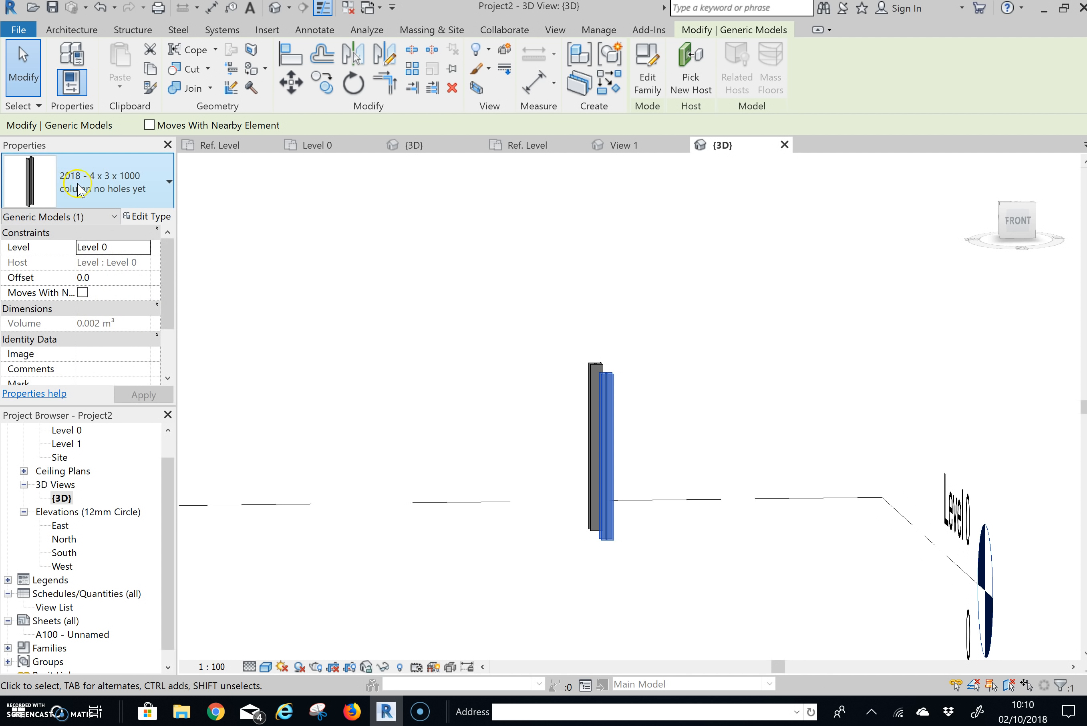
{"action": "double_click", "coordinate": [61, 525]}
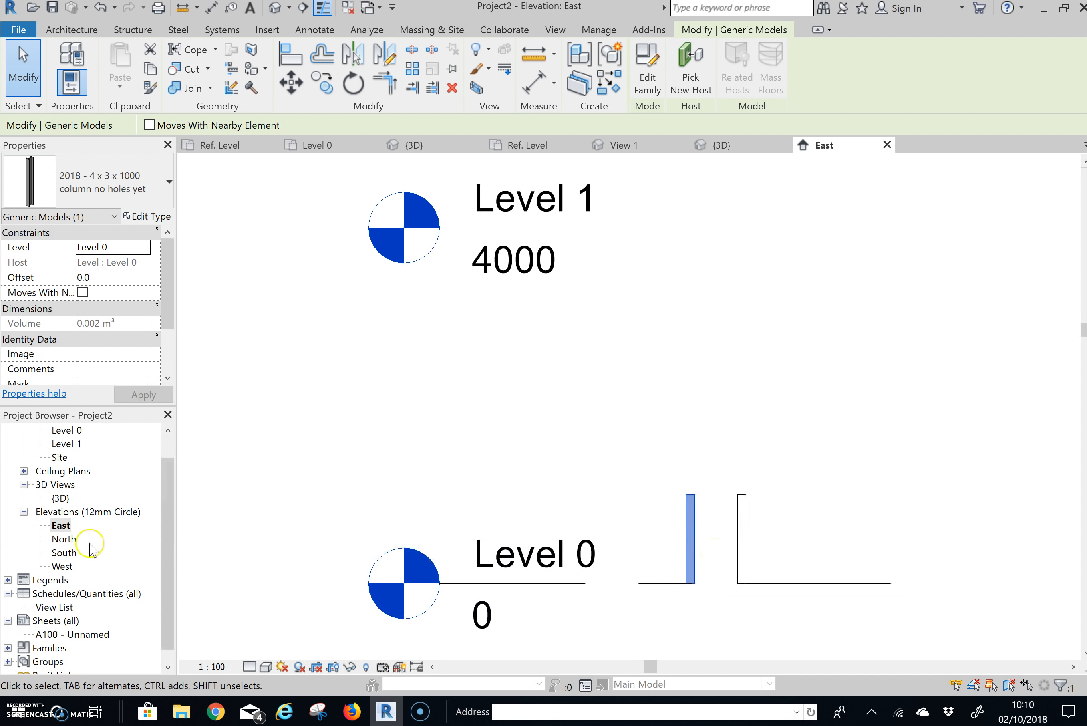
{"action": "double_click", "coordinate": [65, 554]}
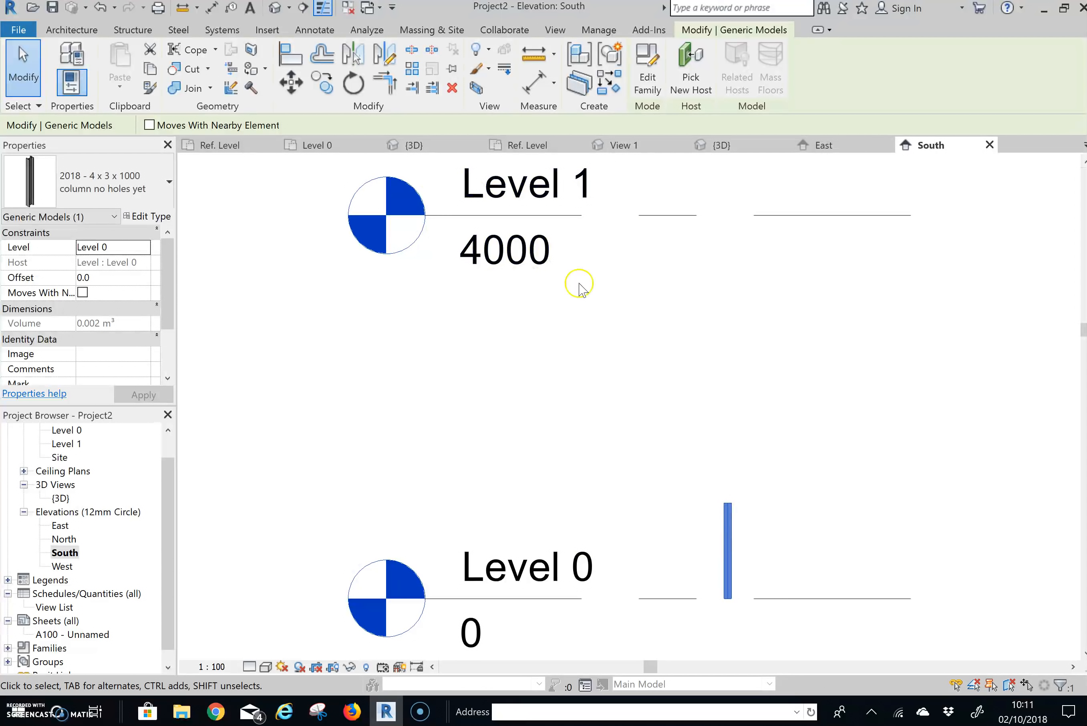
Return to the Level 0 plan and load the "2018 - 200 x 200 x 10 baseplate with holes" family into the project
{"action": "left_click", "coordinate": [333, 145]}
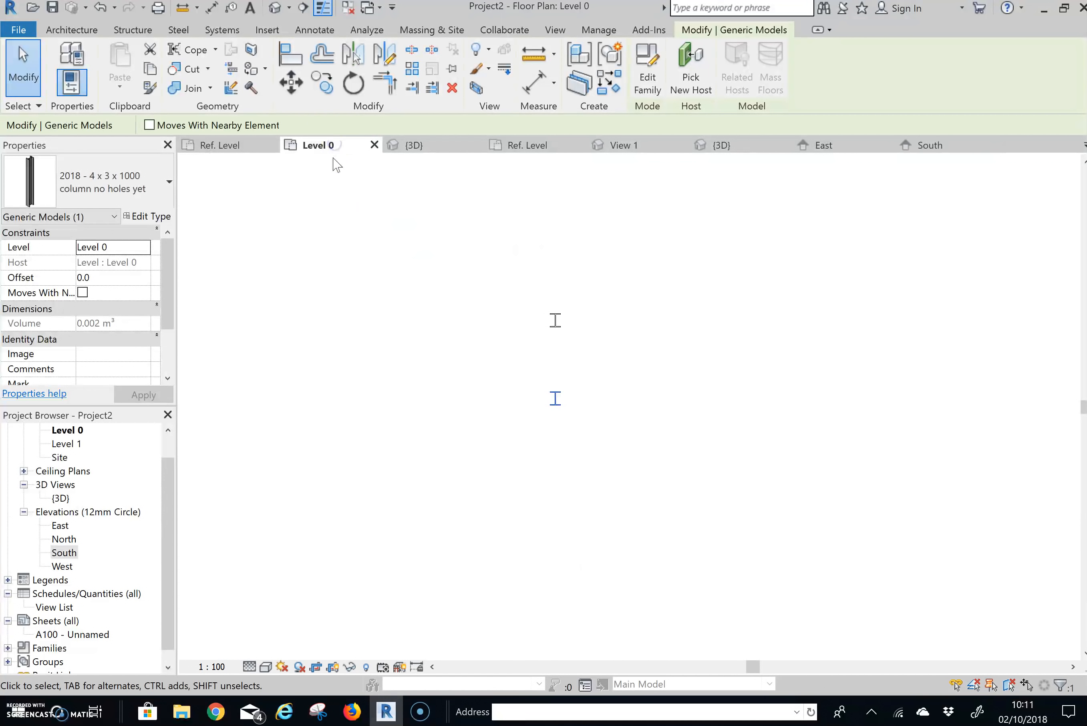
{"action": "scroll", "coordinate": [482, 361], "scroll_direction": "up", "scroll_amount": 1}
{"action": "scroll", "coordinate": [484, 379], "scroll_direction": "down", "scroll_amount": 2}
{"action": "middle_click_drag", "start_coordinate": [457, 379], "coordinate": [515, 403]}
{"action": "left_click", "coordinate": [270, 31]}
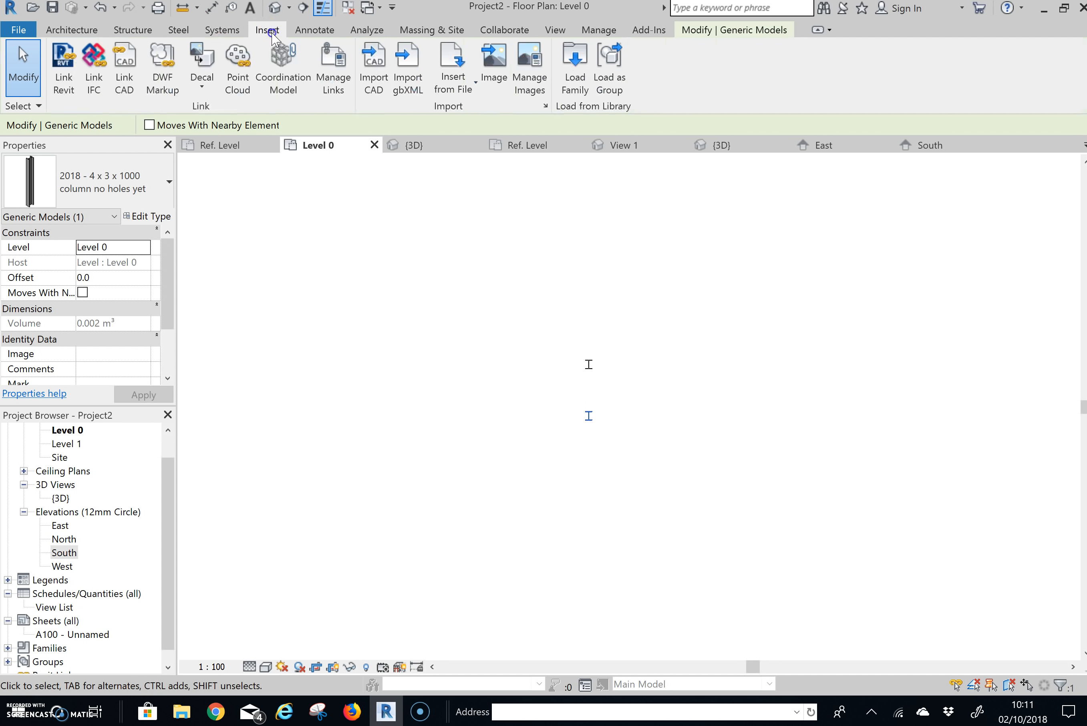
{"action": "left_click", "coordinate": [577, 80]}
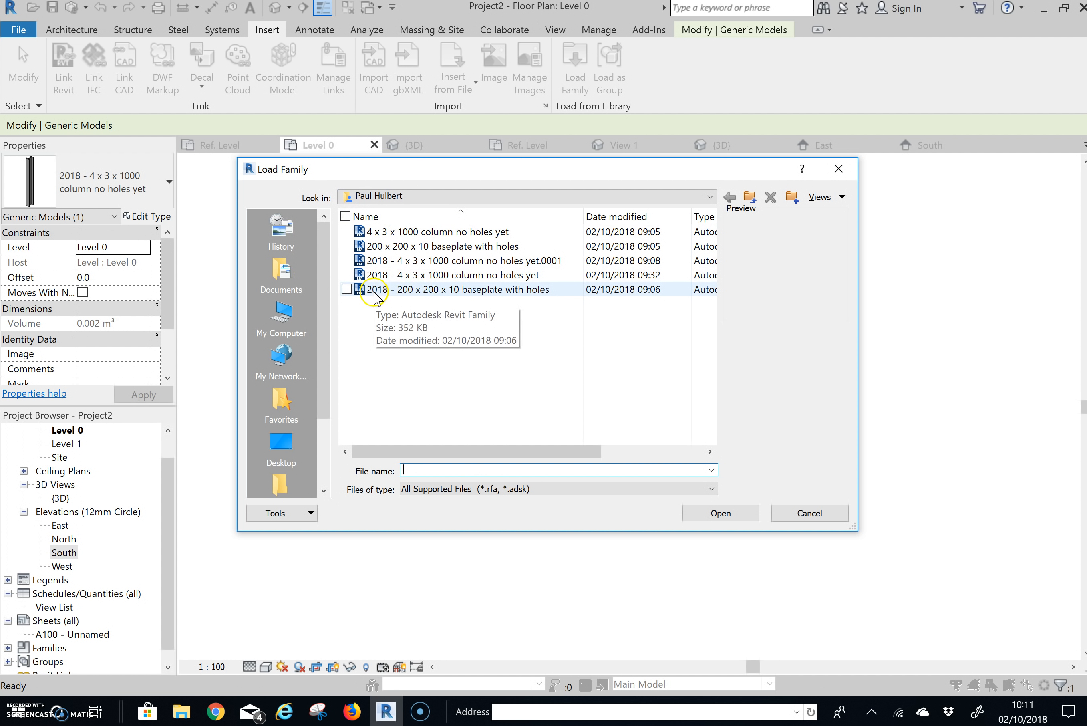
{"action": "left_click", "coordinate": [387, 292]}
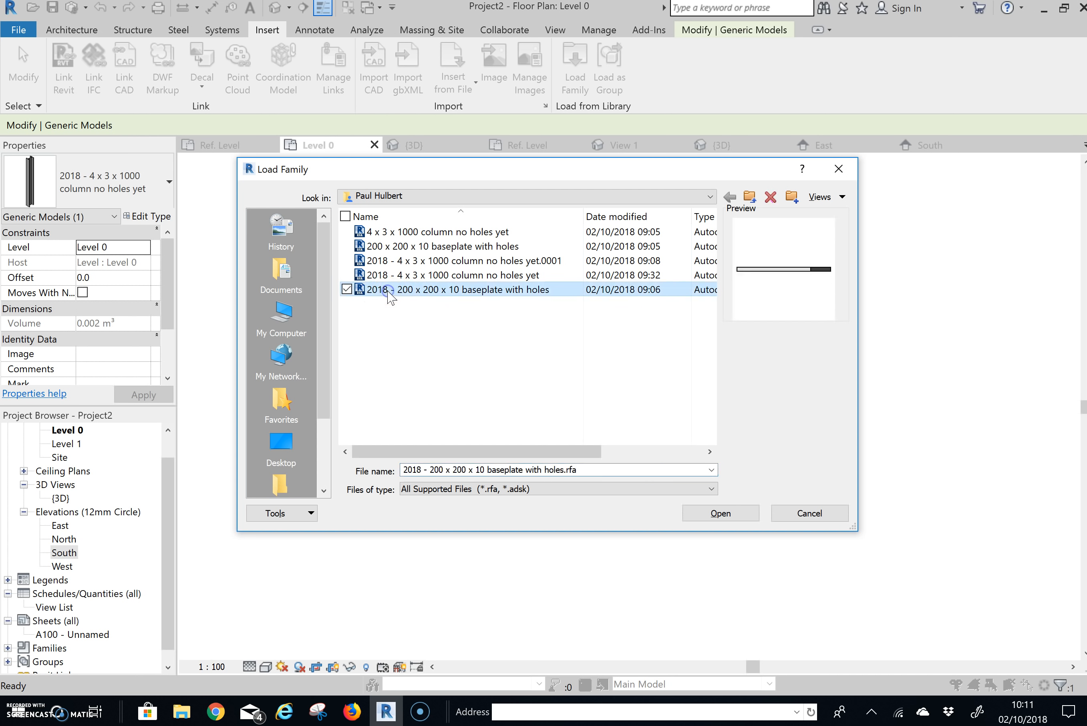
{"action": "left_click", "coordinate": [725, 513]}
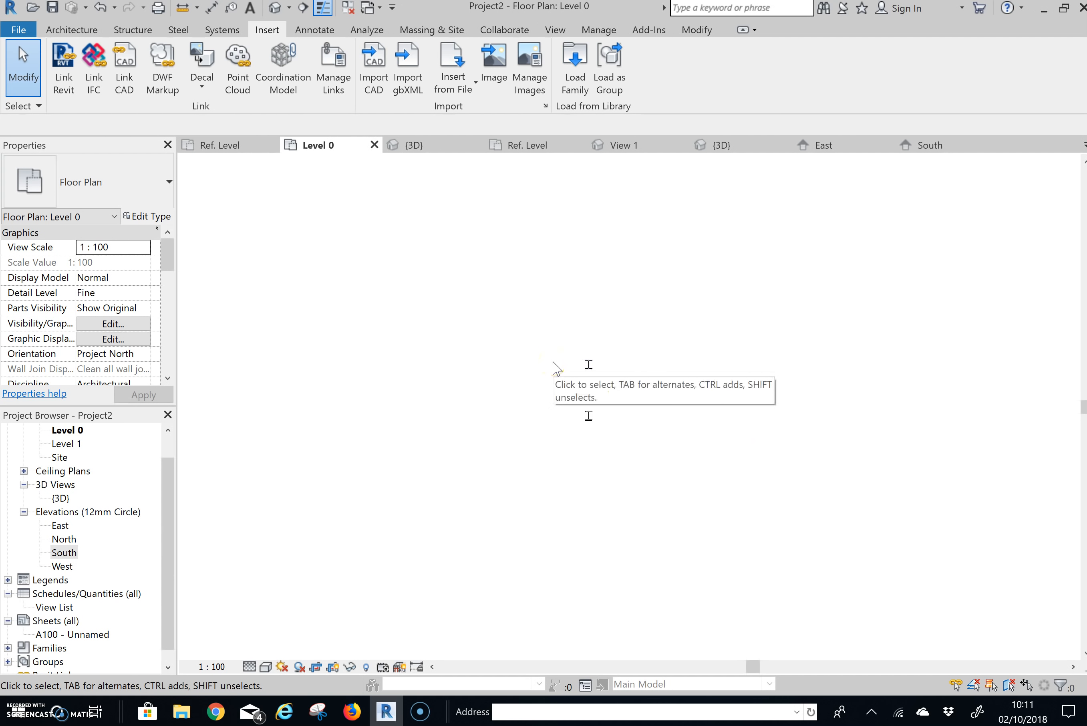
{"action": "left_click", "coordinate": [416, 182]}
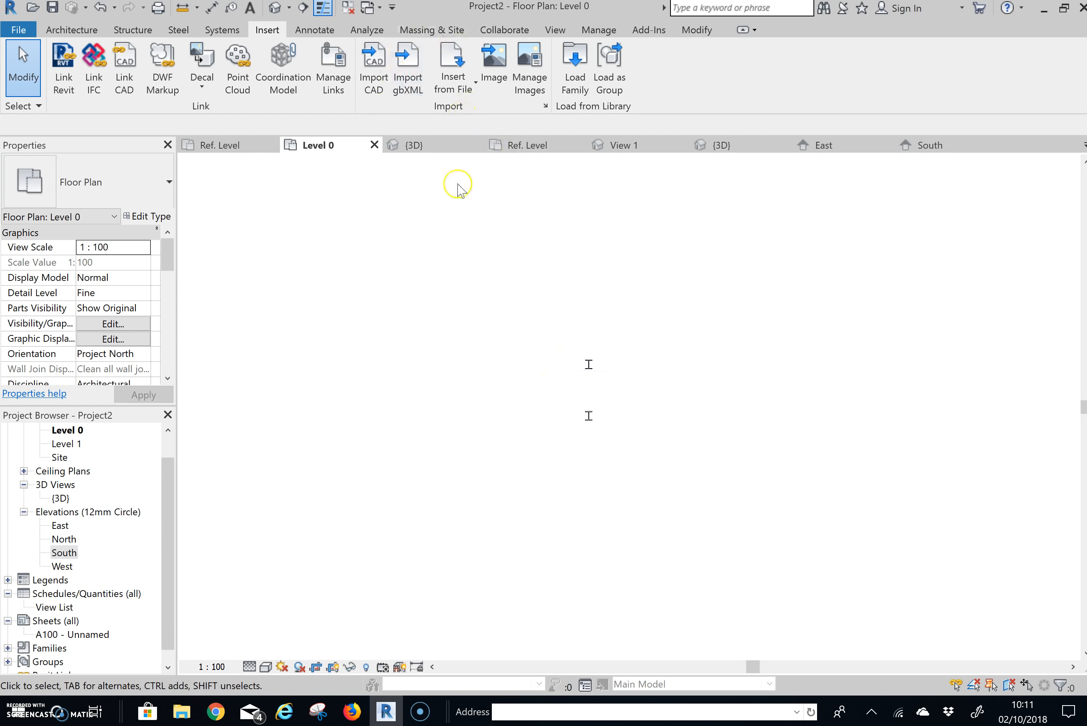
Place one 2018 - 200 x 200 x 10 baseplate with holes component just right of the lower column and end placement
{"action": "left_click", "coordinate": [62, 30]}
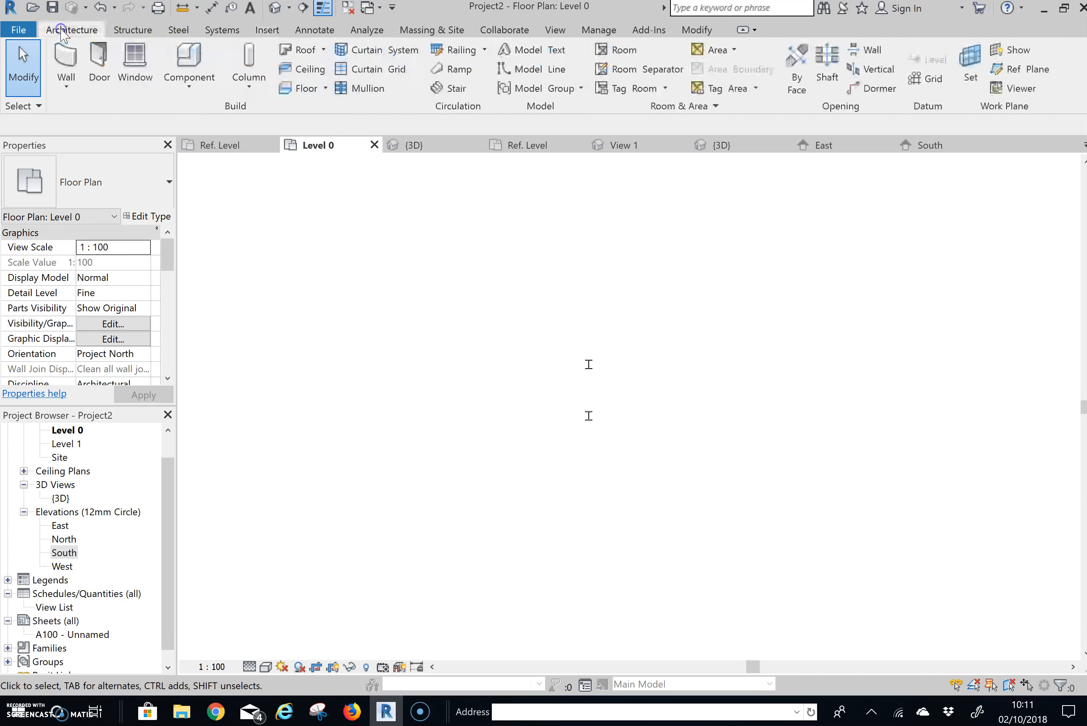
{"action": "left_click", "coordinate": [200, 81]}
{"action": "left_click", "coordinate": [154, 115]}
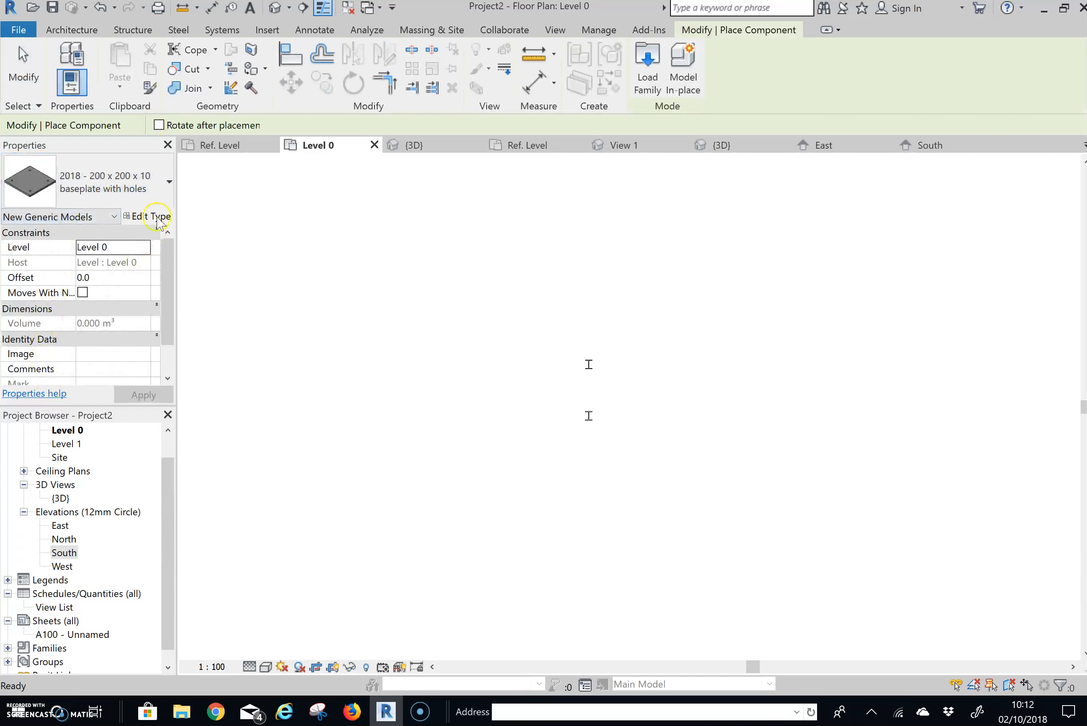
{"action": "left_click", "coordinate": [166, 183]}
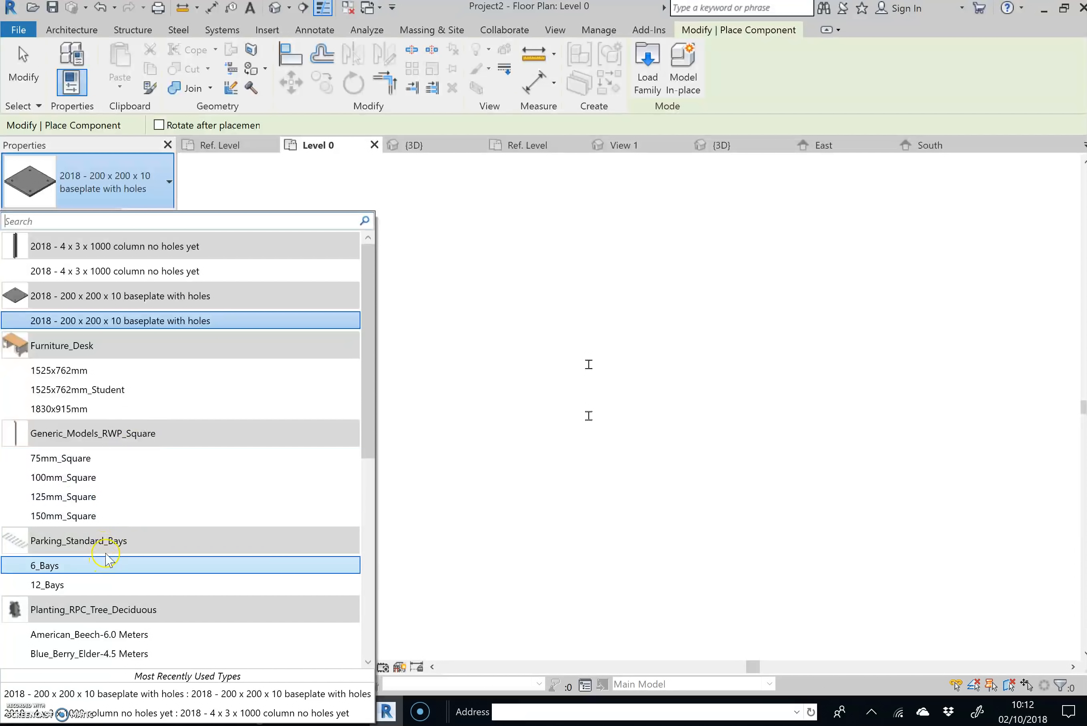
{"action": "left_click", "coordinate": [106, 189]}
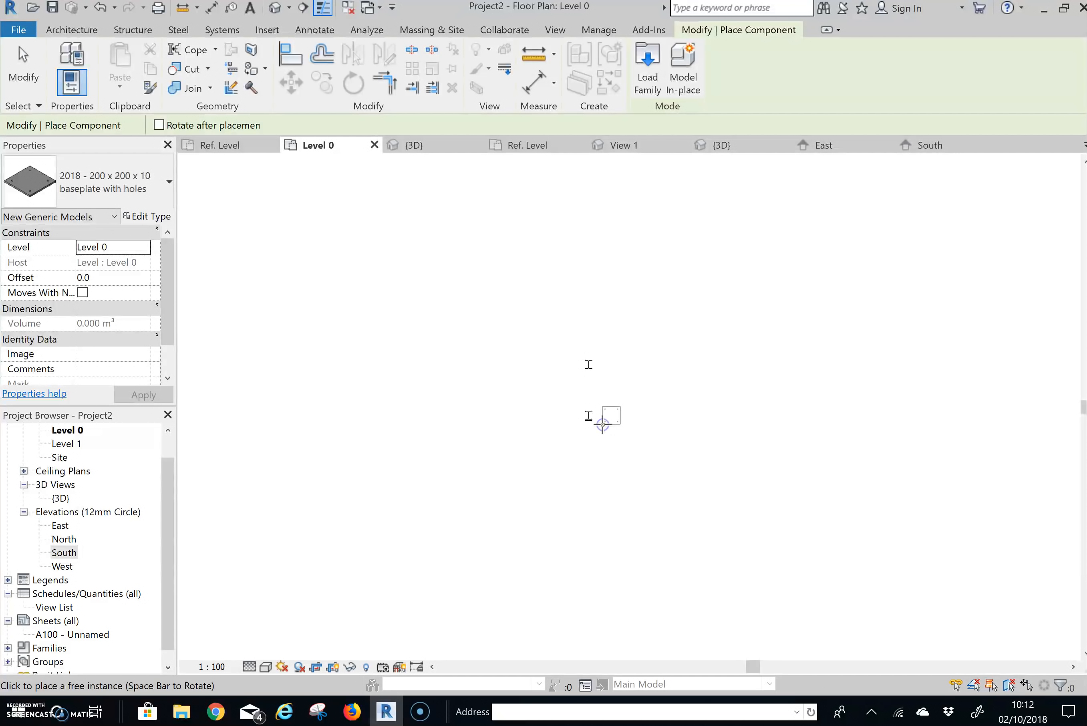
{"action": "left_click", "coordinate": [603, 424]}
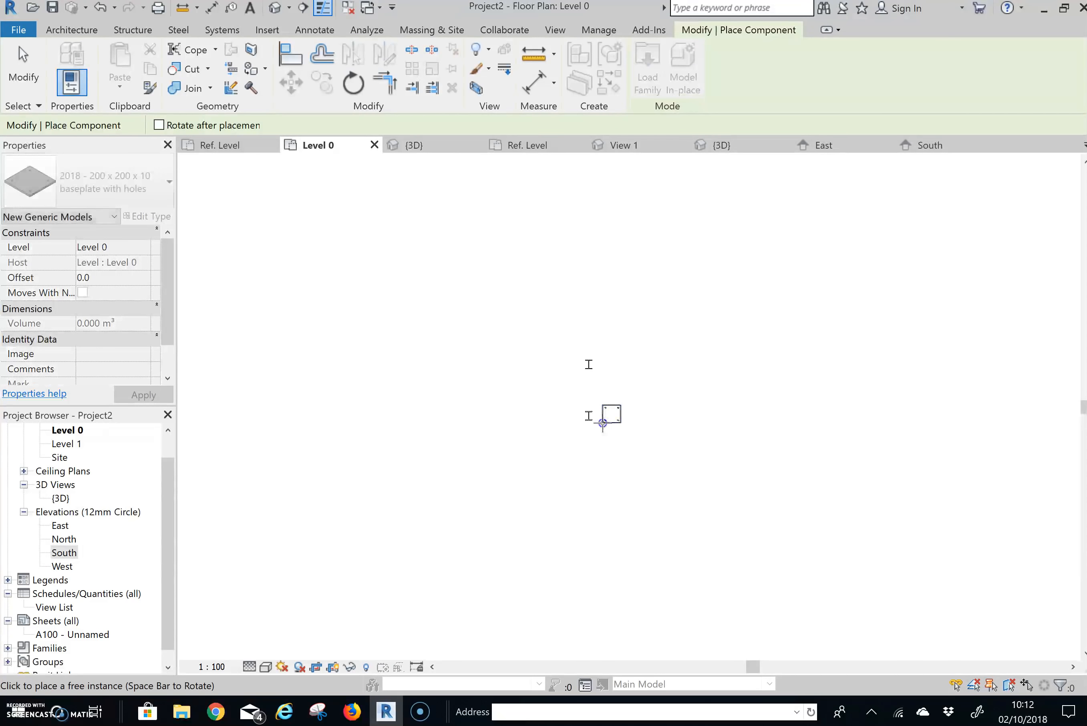
{"action": "key", "text": "Escape"}
{"action": "key", "text": "Escape"}
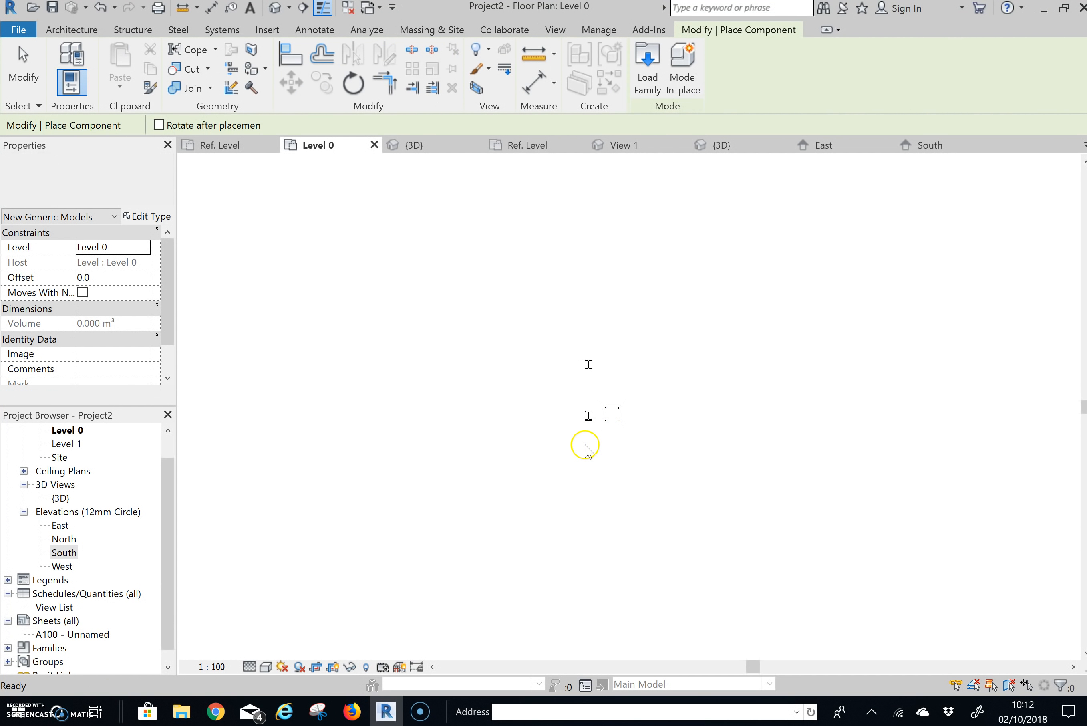
Examine the baseplate beside the column in the Level 0 plan and at Level 0 in the South elevation
{"action": "scroll", "coordinate": [589, 416], "scroll_direction": "up", "scroll_amount": 5}
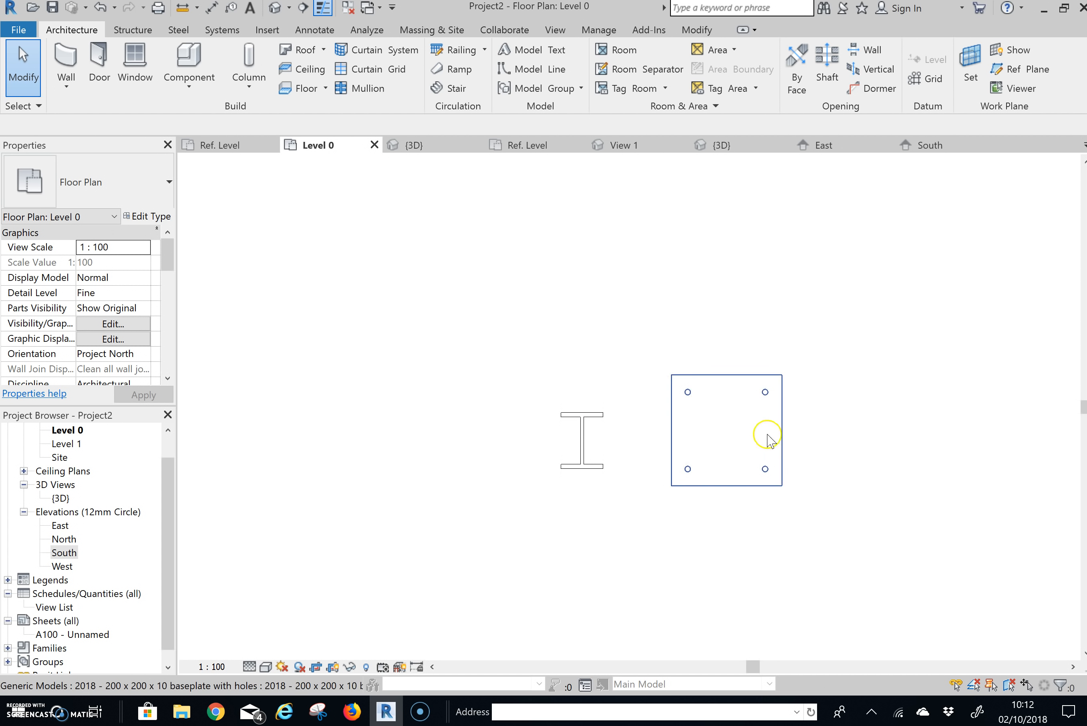
{"action": "scroll", "coordinate": [680, 423], "scroll_direction": "down", "scroll_amount": 5}
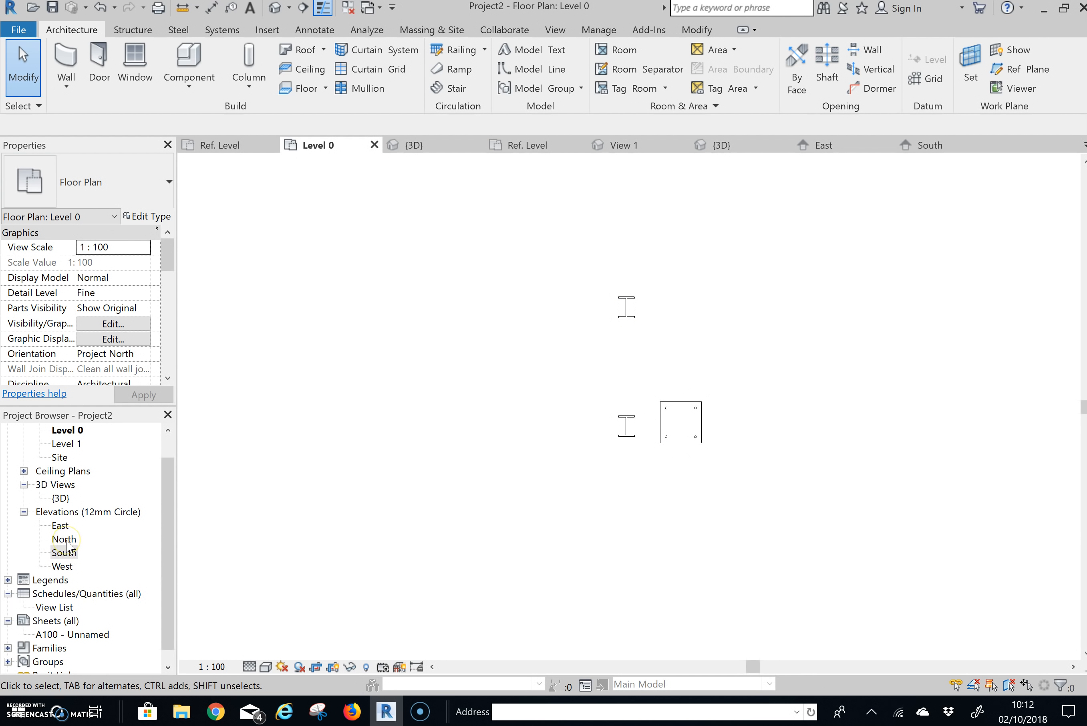
{"action": "double_click", "coordinate": [64, 553]}
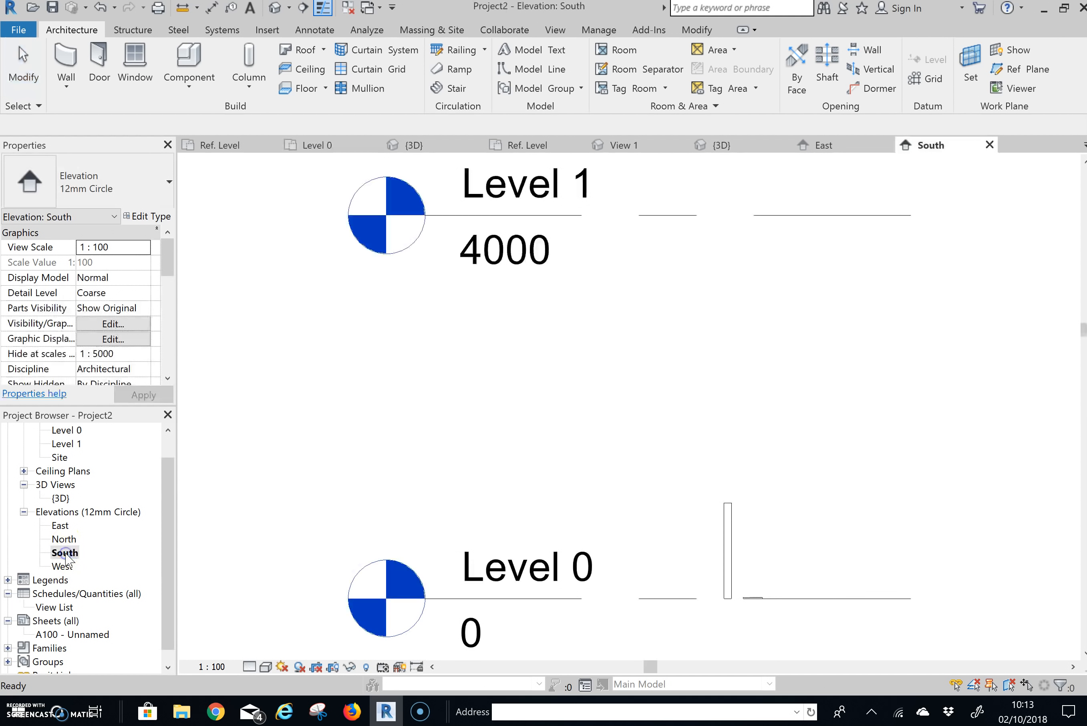
{"action": "scroll", "coordinate": [760, 601], "scroll_direction": "up", "scroll_amount": 3}
{"action": "scroll", "coordinate": [761, 601], "scroll_direction": "up", "scroll_amount": 5}
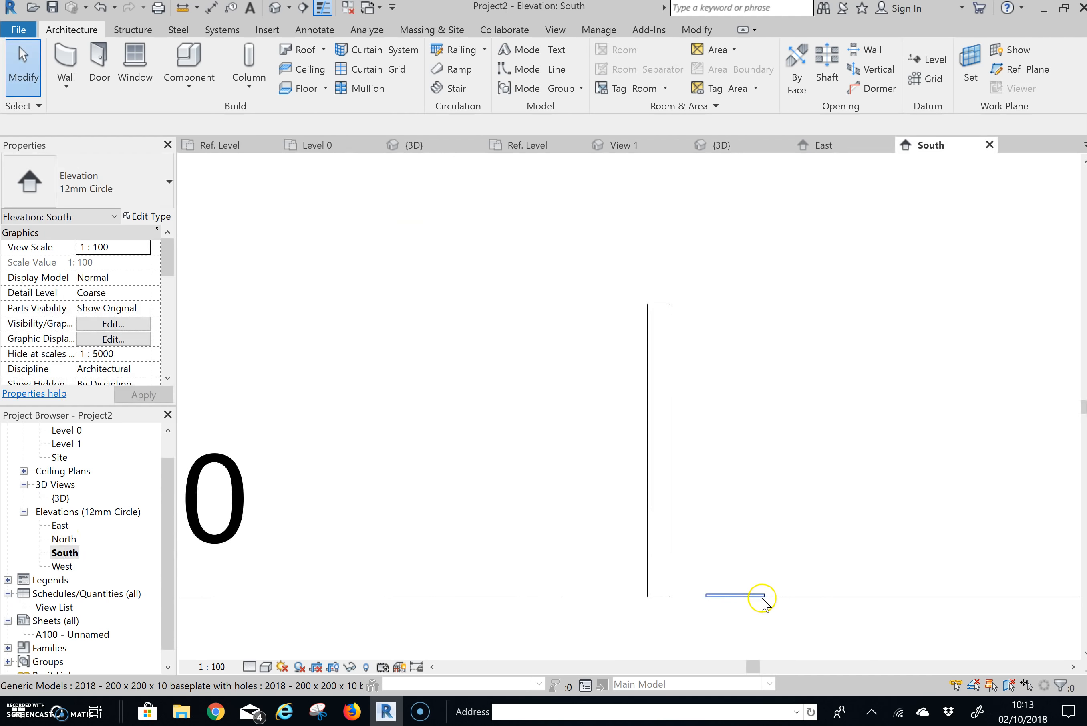